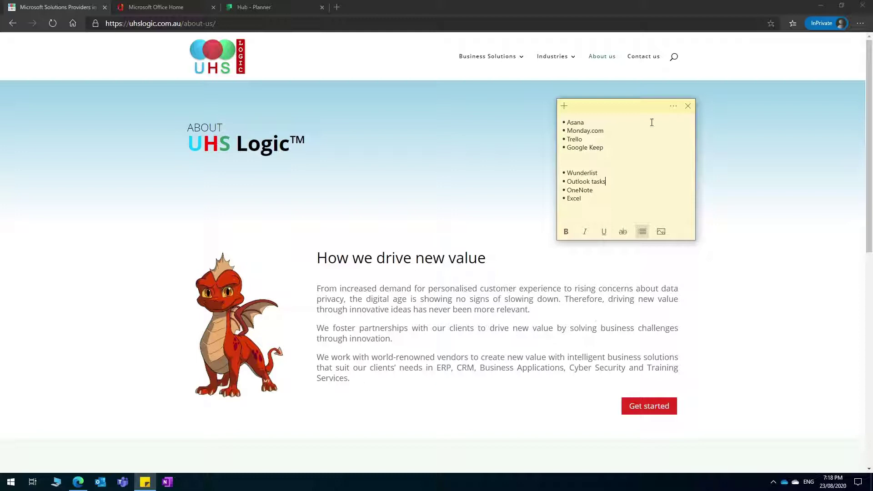
On the Office Home page, bring up the app launcher list showing Planner, Outlook, Word, Excel and Teams.
click(153, 9)
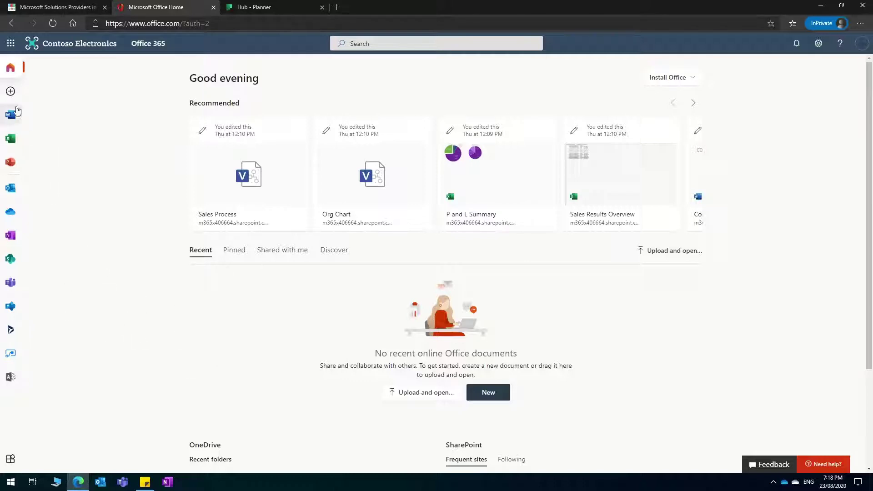
click(10, 43)
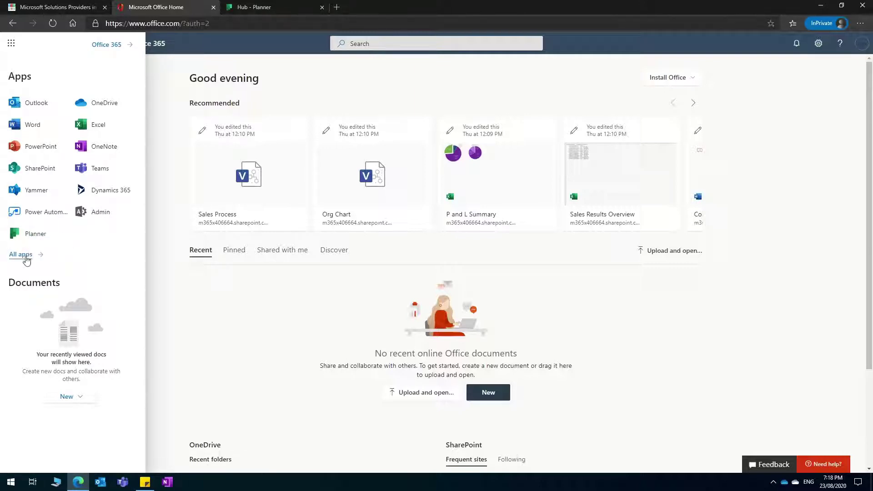
On the Planner hub, skip through the welcome tour slides and reload the page.
click(251, 7)
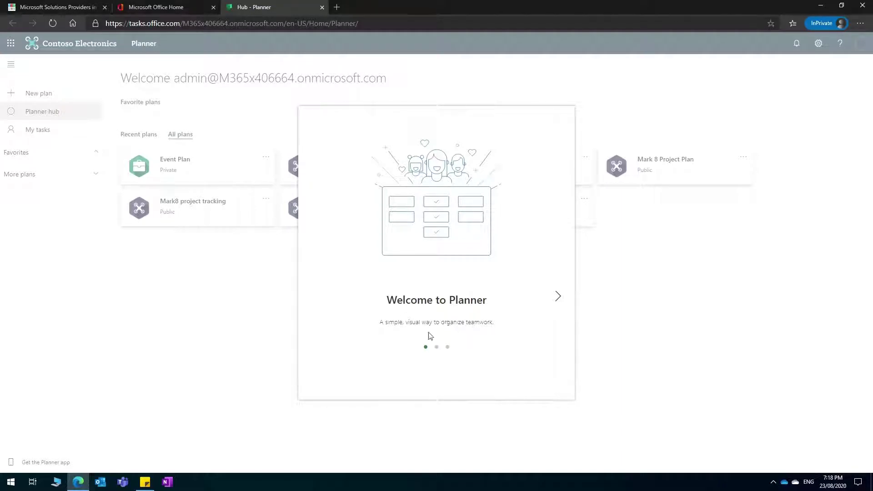
click(557, 298)
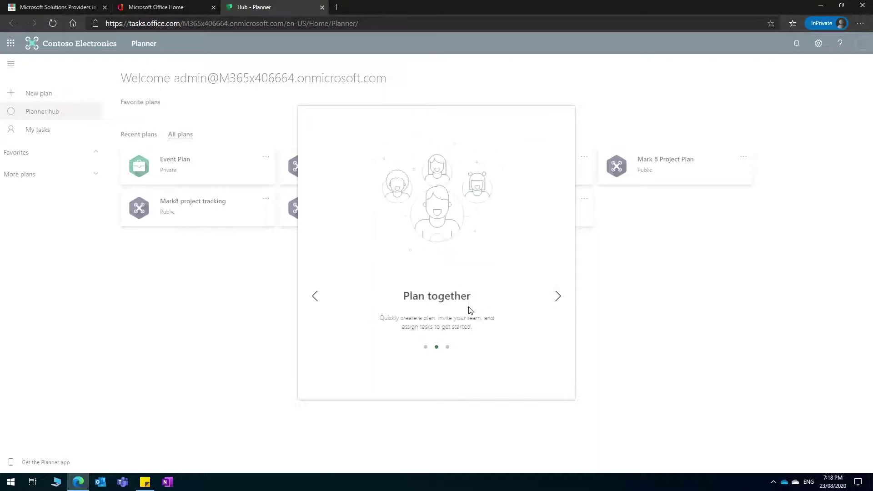
click(558, 299)
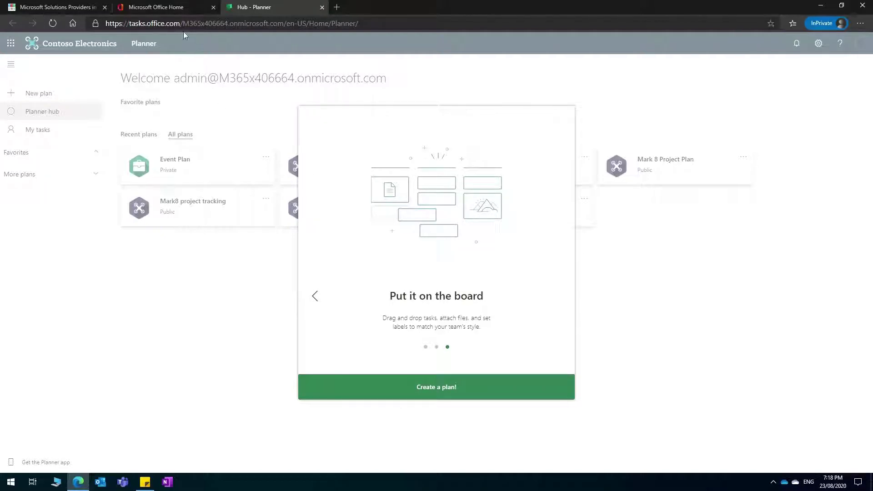
drag(183, 23, 359, 23)
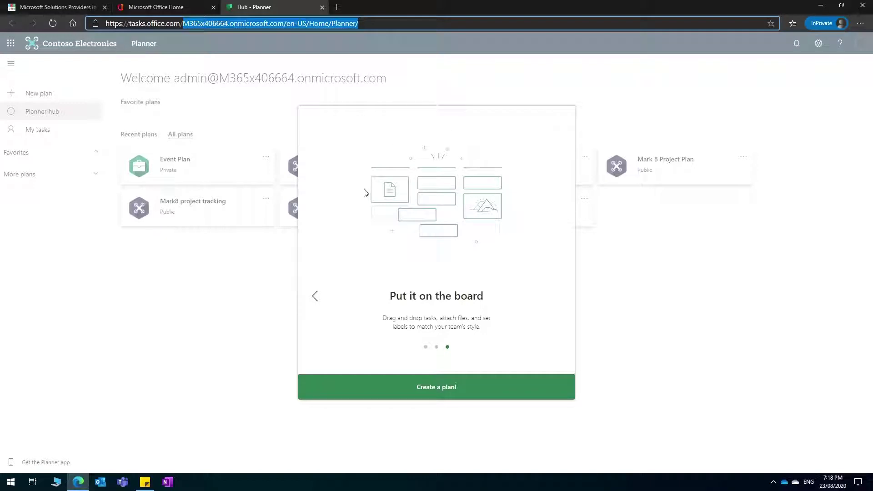
key(F5)
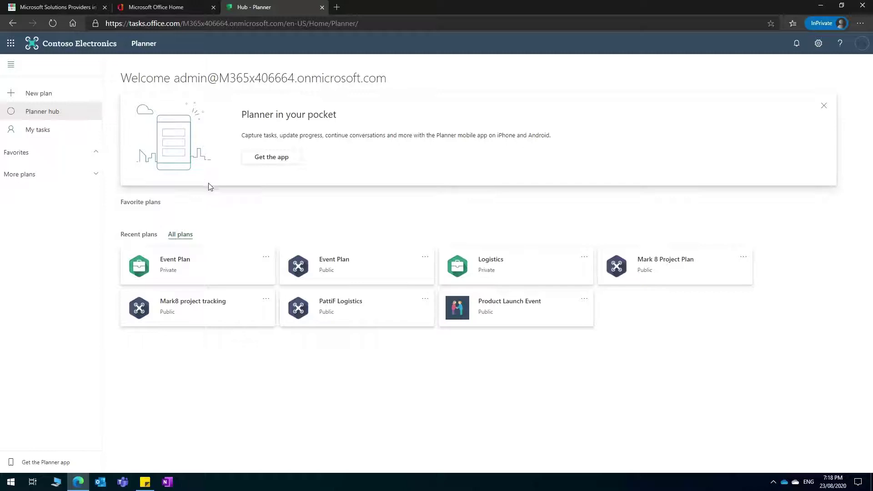
Open Event Plan, dismiss the getting-started tip, and view its progress charts.
click(219, 268)
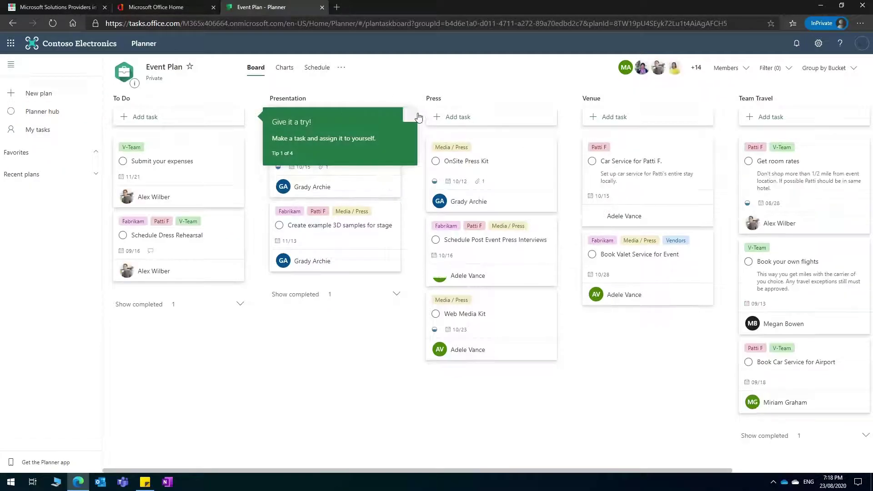
click(400, 140)
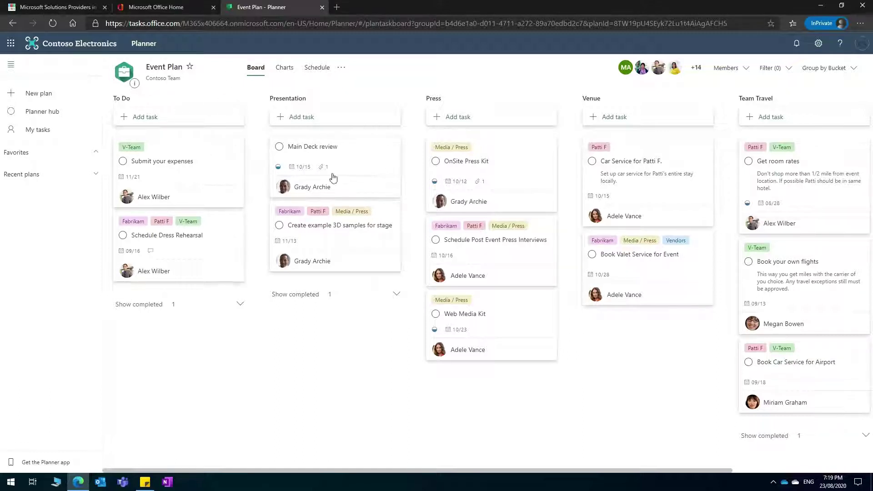
click(286, 70)
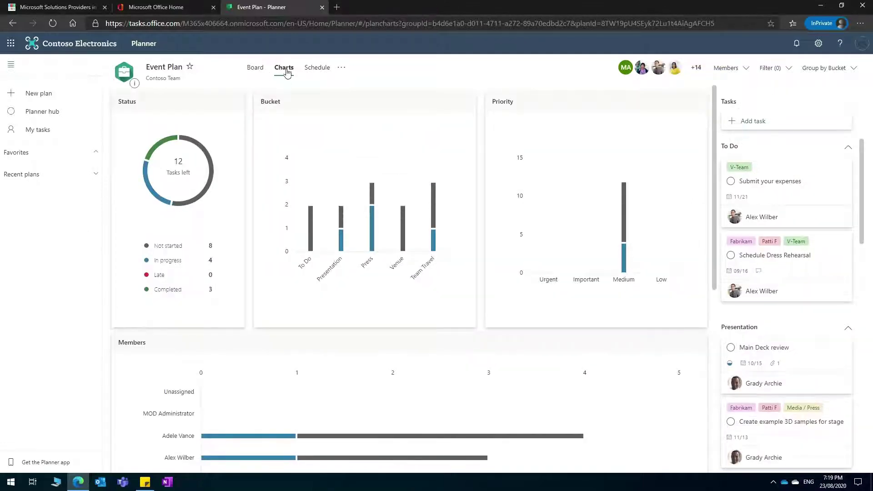
mouse_move(166, 158)
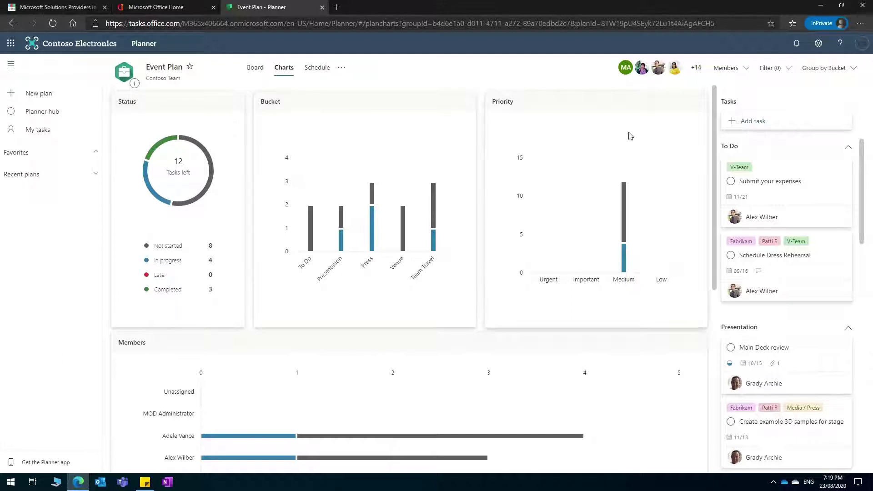
drag(714, 236, 508, 255)
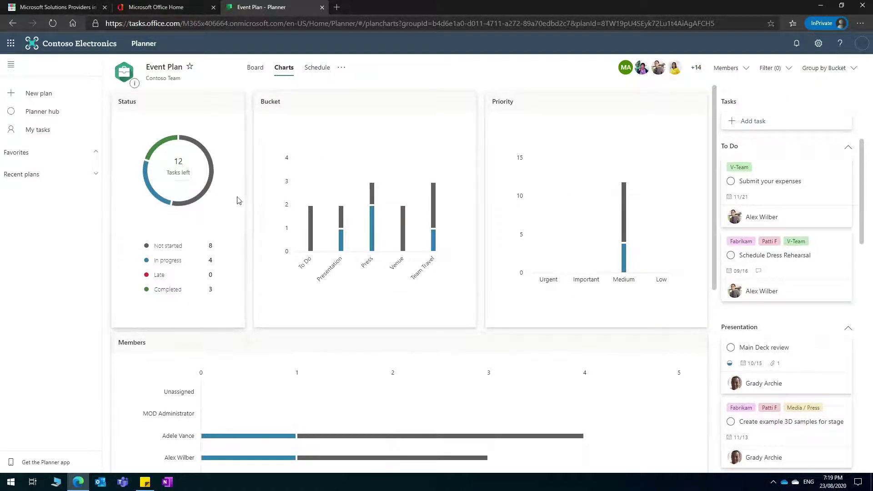
Show Event Plan's tasks on the August 2020 Schedule calendar and open the plan's '...' options menu.
click(313, 78)
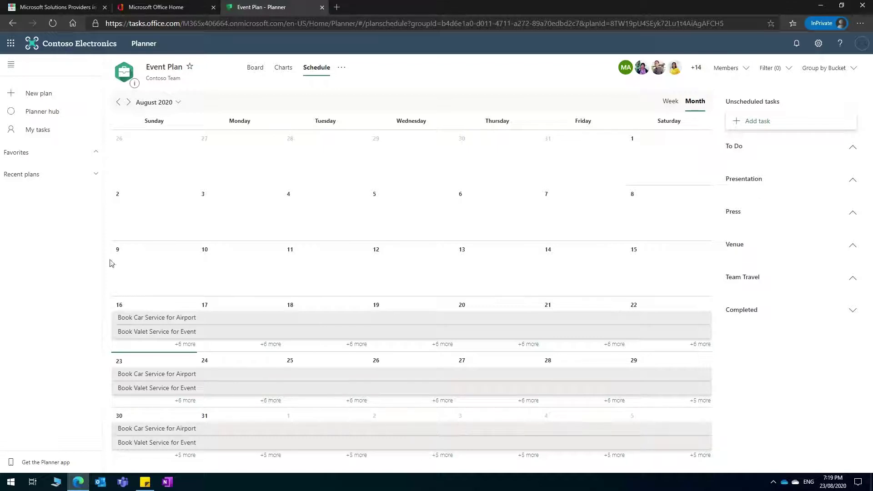
mouse_move(452, 197)
click(342, 68)
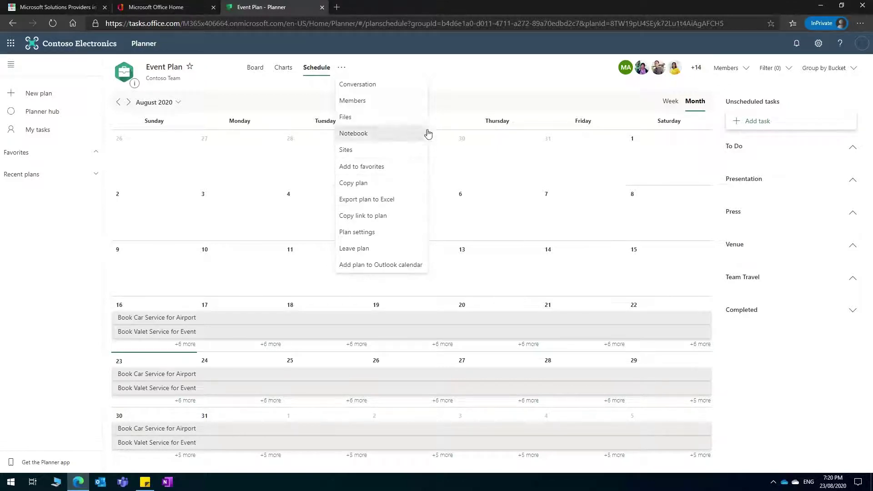
Back on the board, drag Get room rates from Team Travel to the top of Venue, leaving To Do unchanged.
click(344, 69)
click(264, 69)
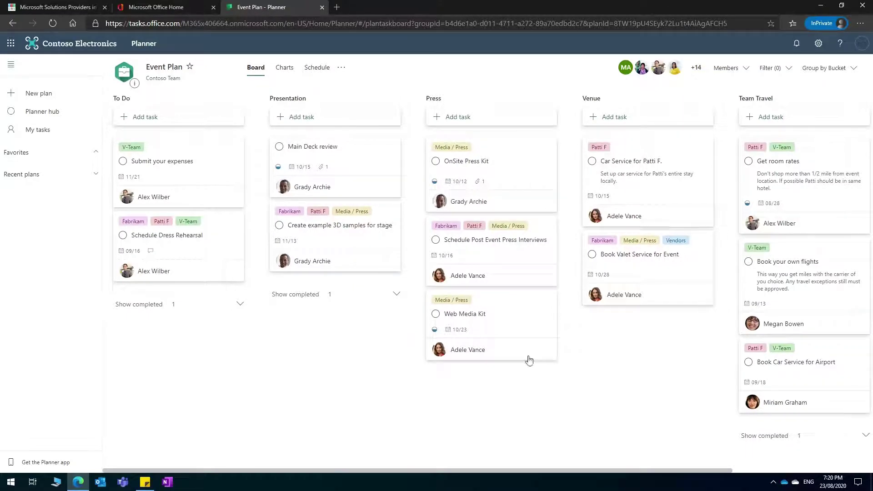
drag(428, 473, 635, 473)
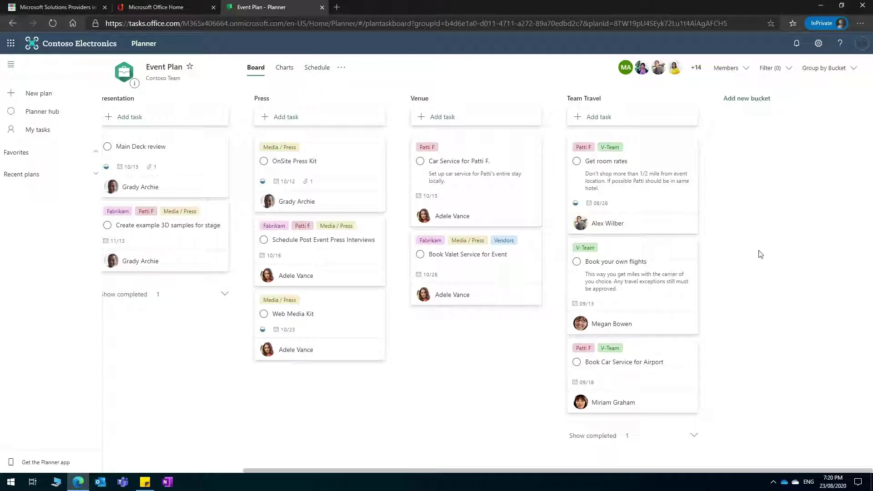
drag(629, 176, 473, 164)
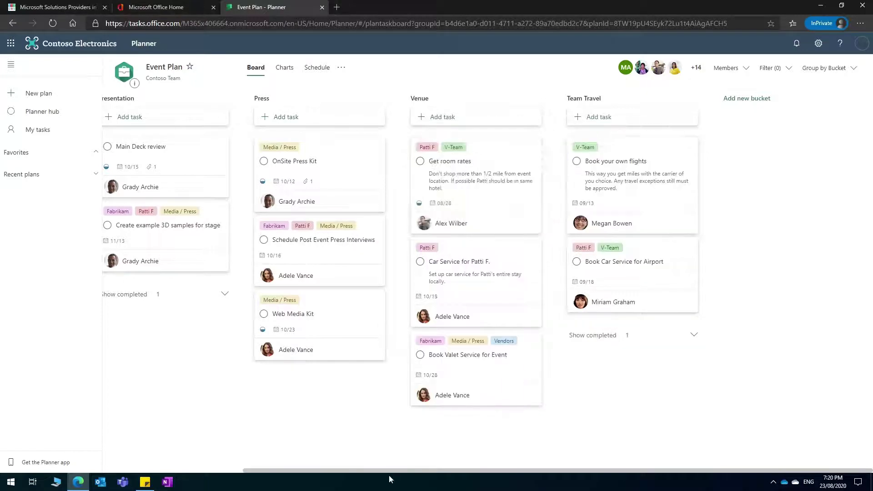
drag(390, 470, 249, 470)
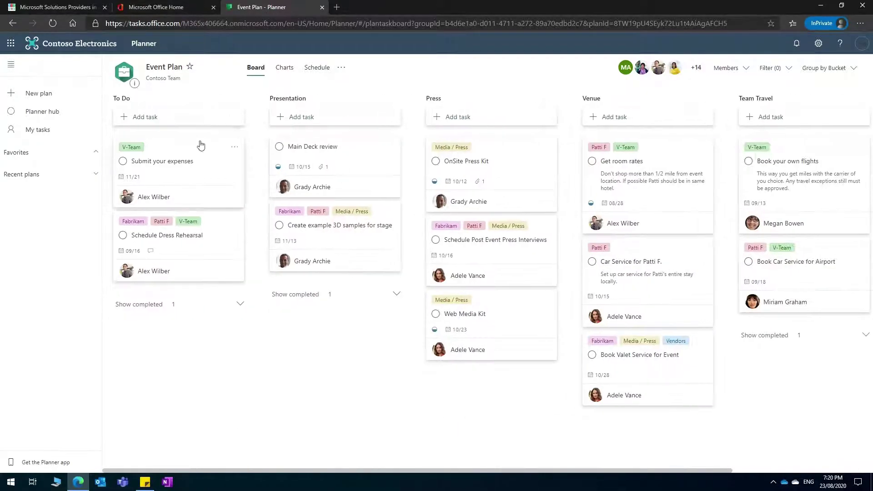
click(145, 98)
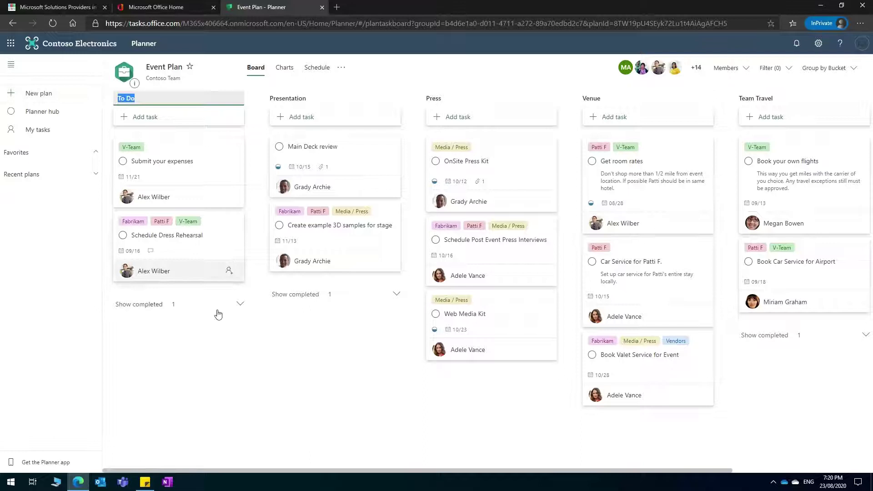
click(230, 350)
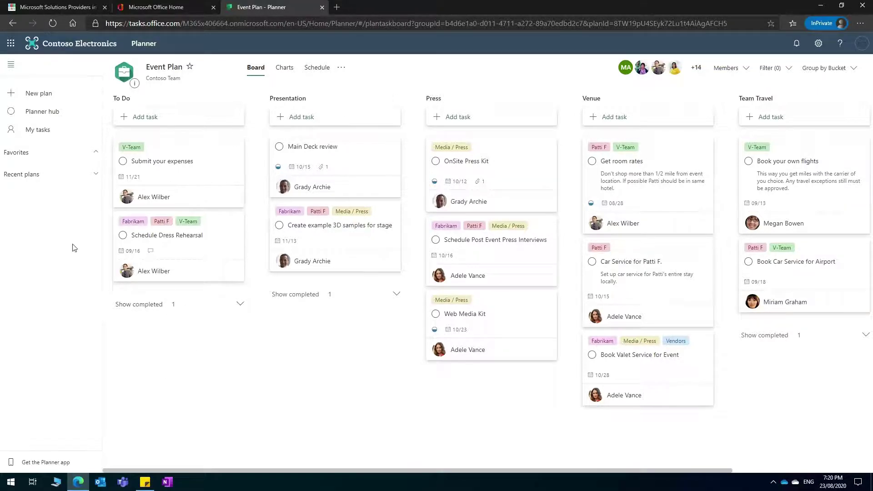
Create a new private plan named 'My Activities', correcting the typo in the name.
click(39, 94)
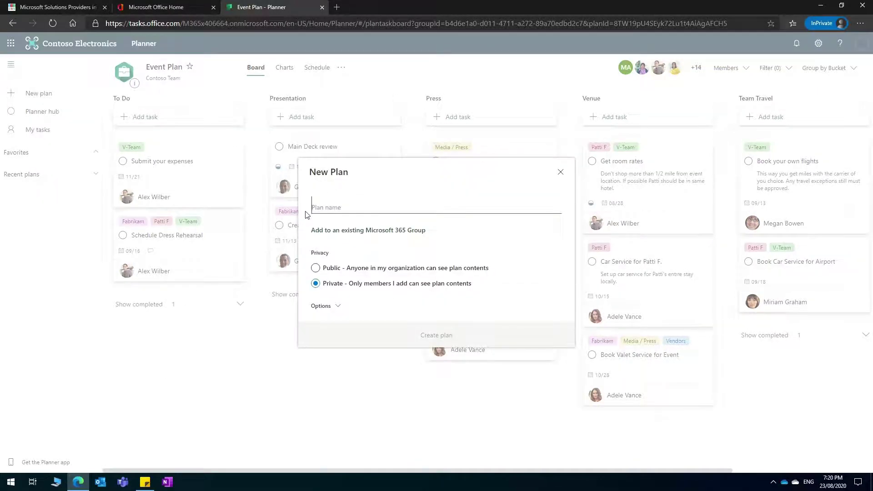
text(My Activit)
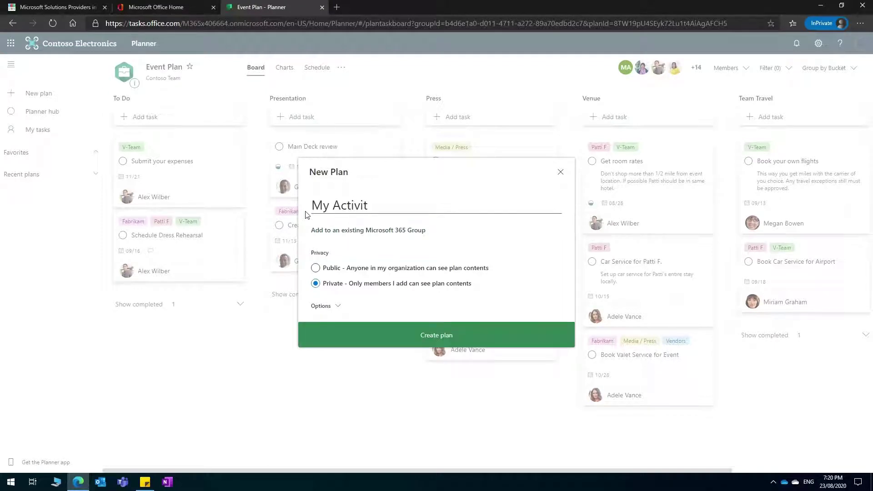
key(ctrl+shift+Left)
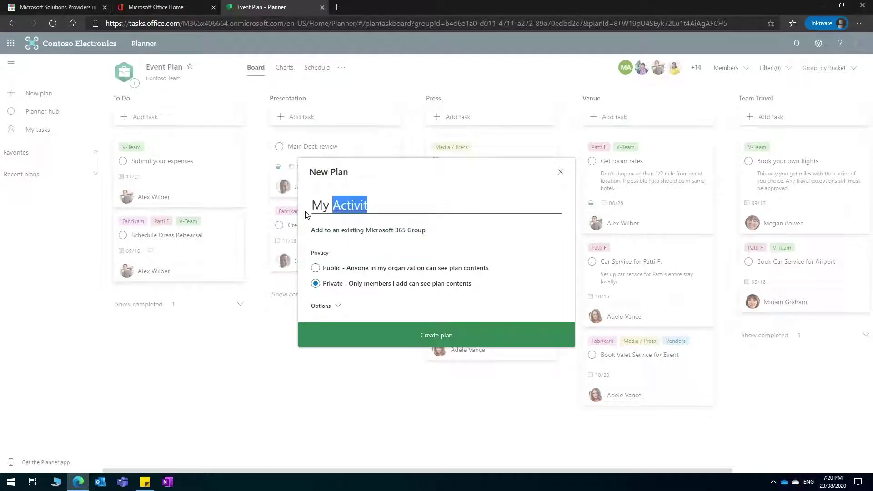
text(Activities)
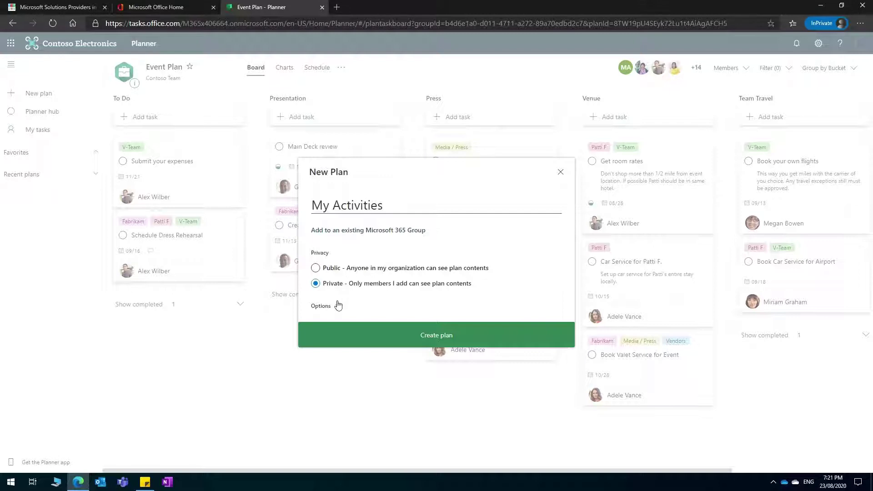
click(339, 306)
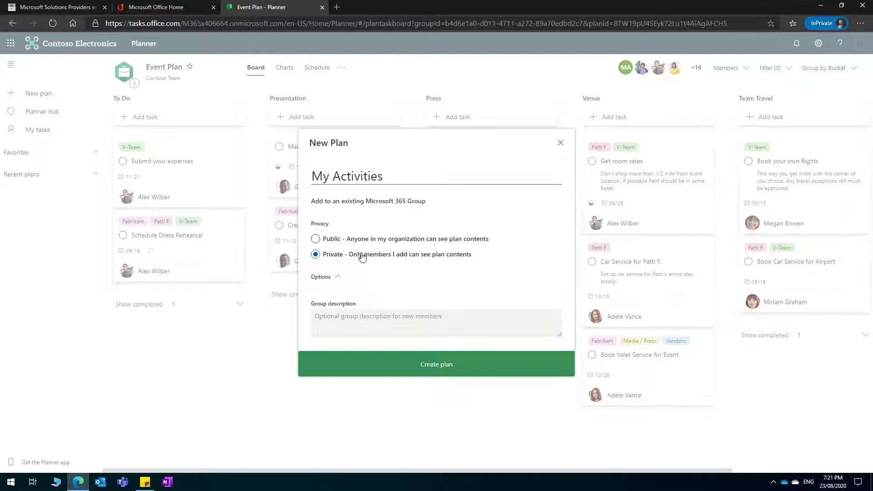
click(447, 362)
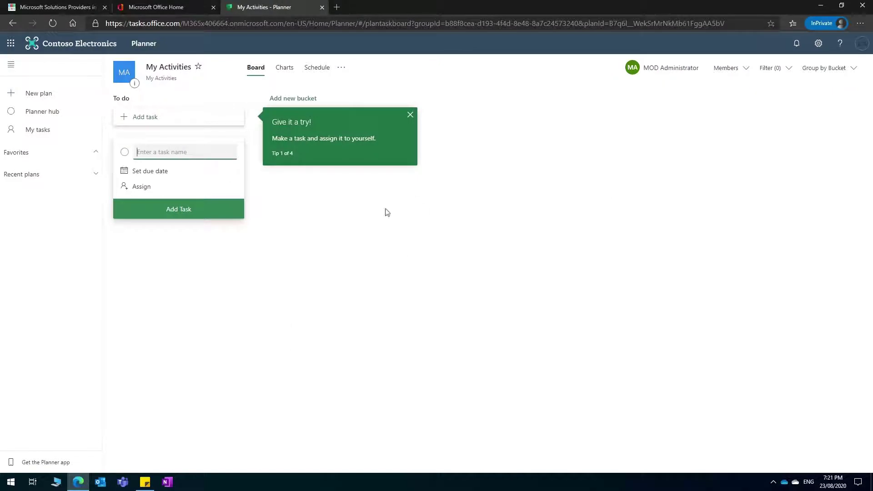
Dismiss the new-task form and tip, then rename the To do bucket to 'New'.
click(272, 247)
click(410, 114)
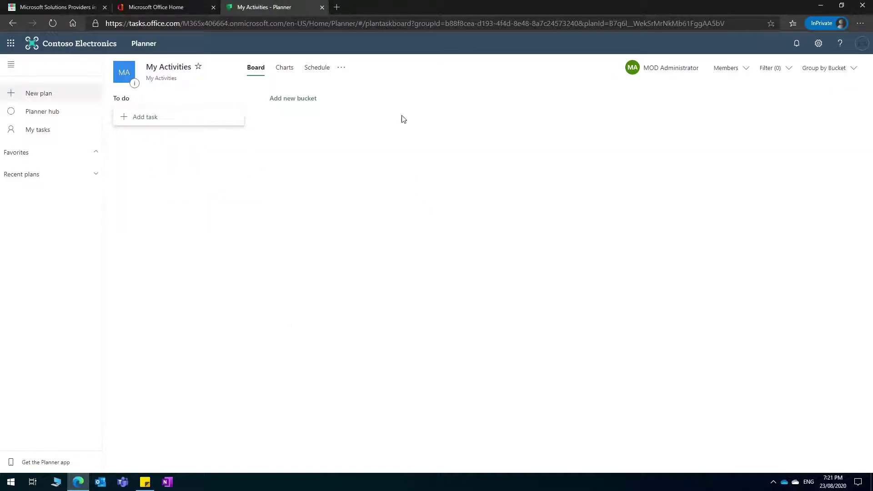
click(129, 98)
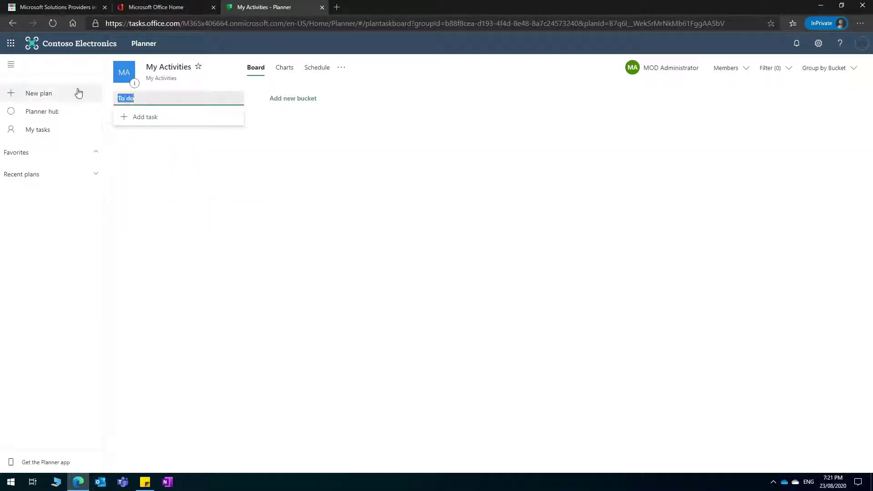
text(New)
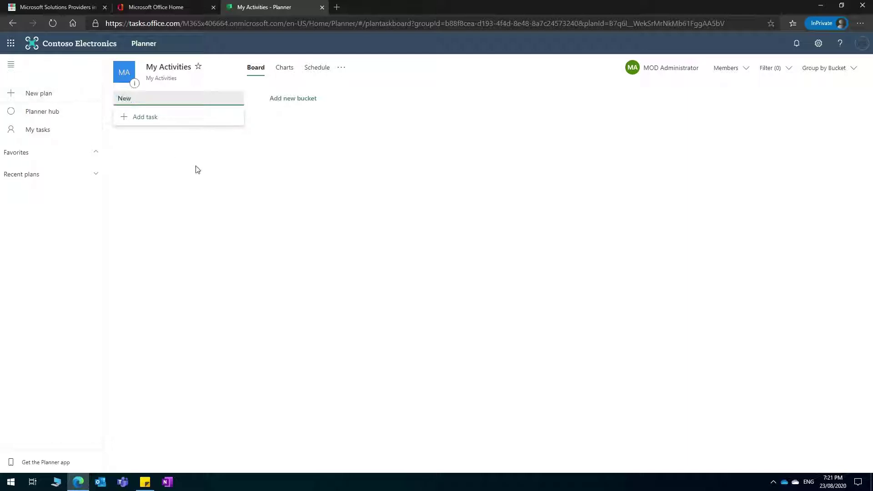
click(262, 139)
Add a 'Working on it' bucket and a 'Watching' bucket to the board.
click(280, 99)
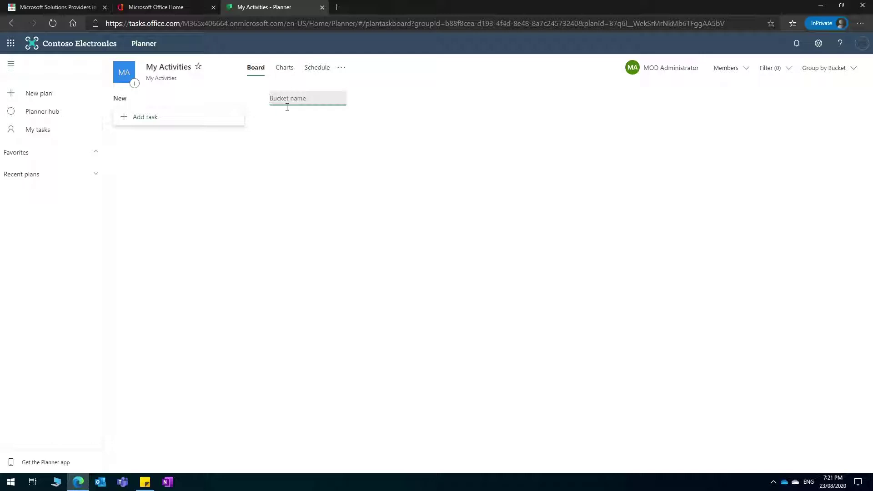
text(Working on it)
key(Return)
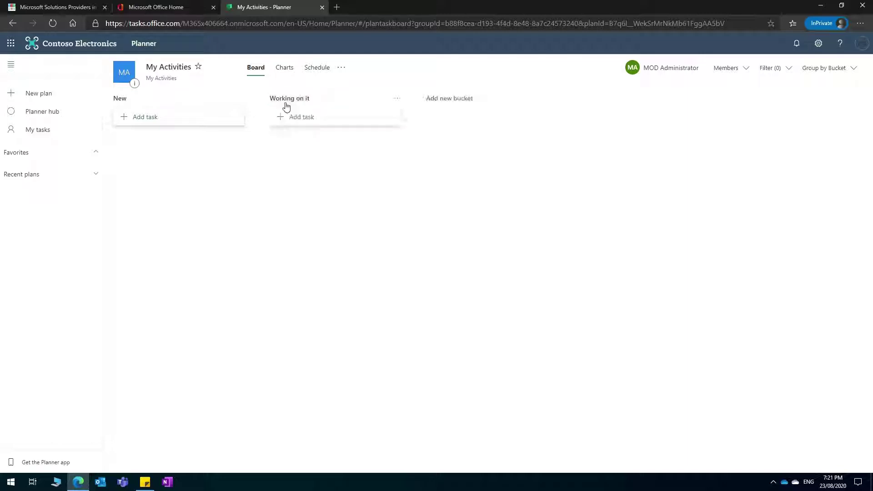
click(460, 104)
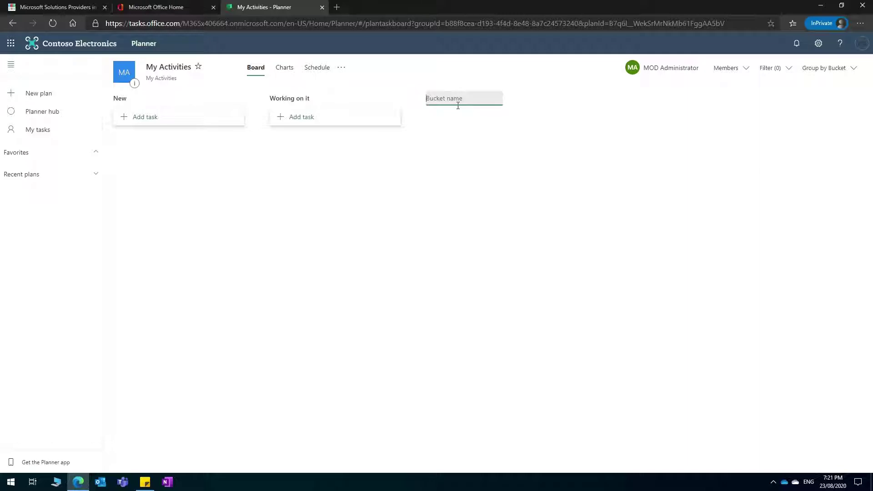
text(Watching)
key(Return)
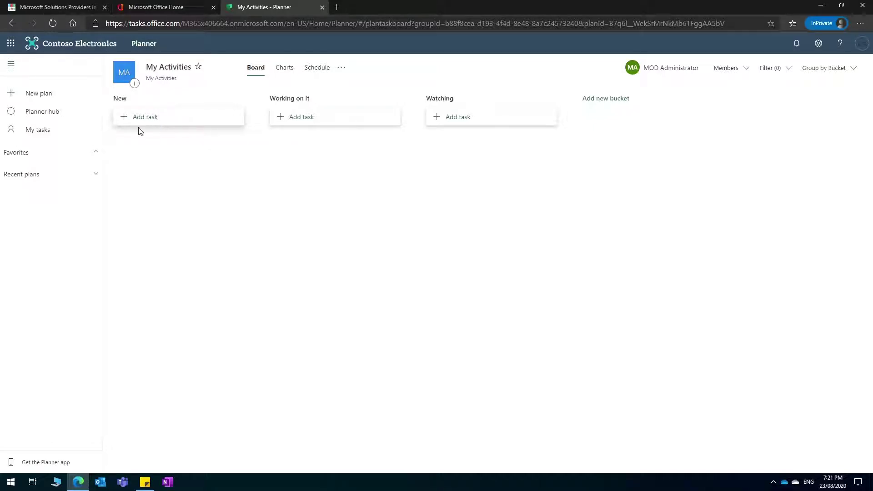
Add the task 'Monday Meetin 1' under the New bucket and open its details.
click(151, 119)
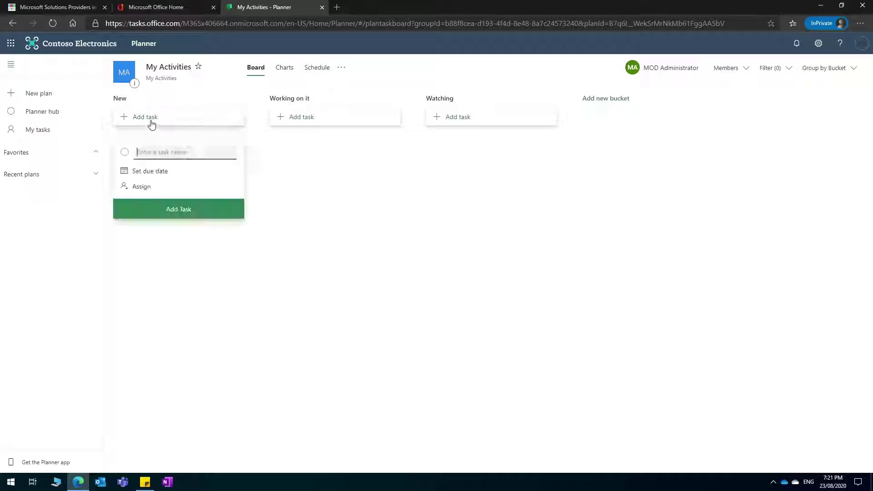
text(Monday)
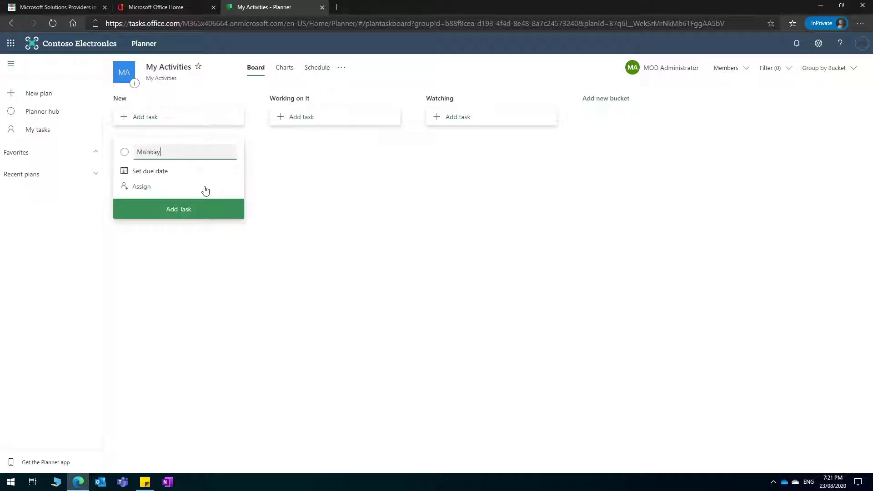
text( Meetin 1)
key(Return)
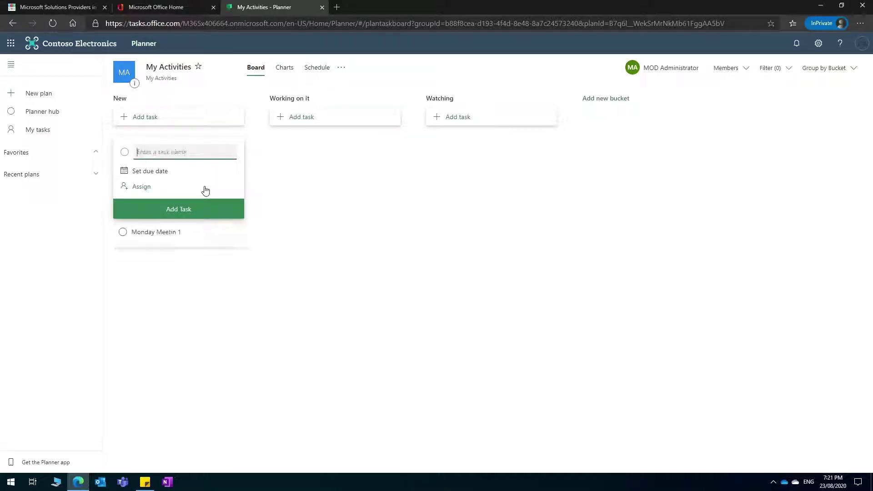
click(164, 273)
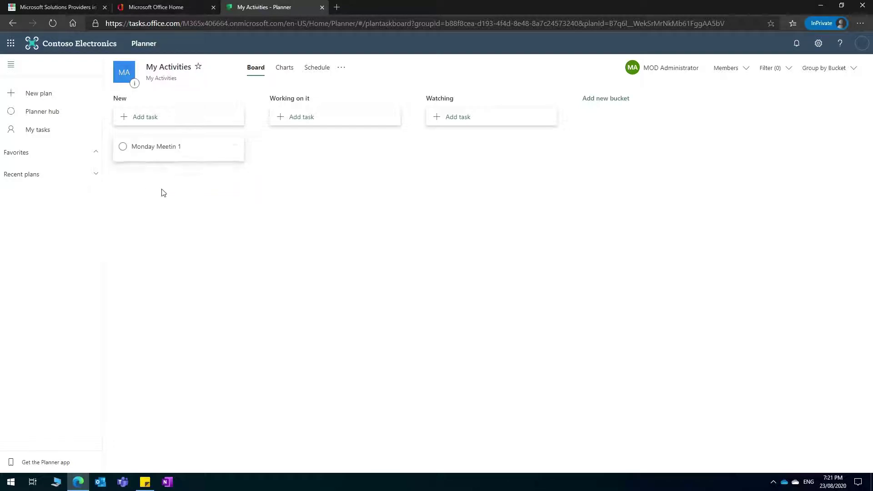
click(165, 156)
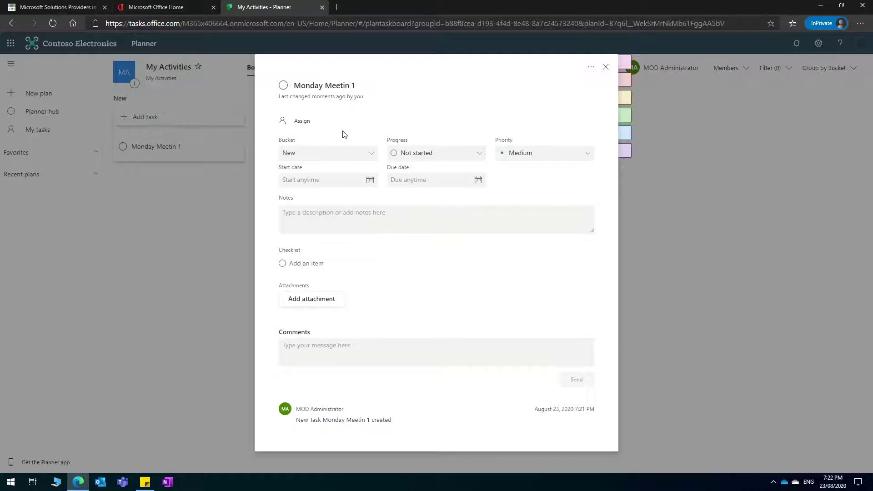
Set Monday Meetin 1's due date to 08/10/2020, briefly checking the Notes and attachment options.
click(477, 181)
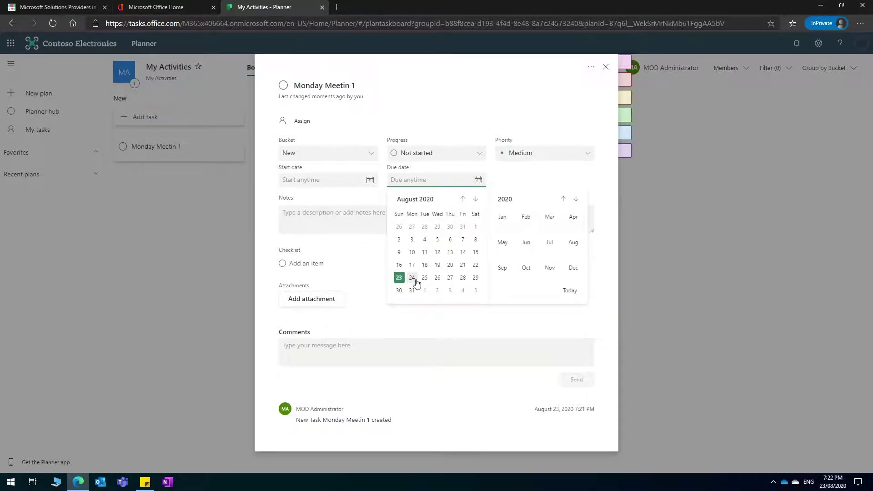
click(412, 252)
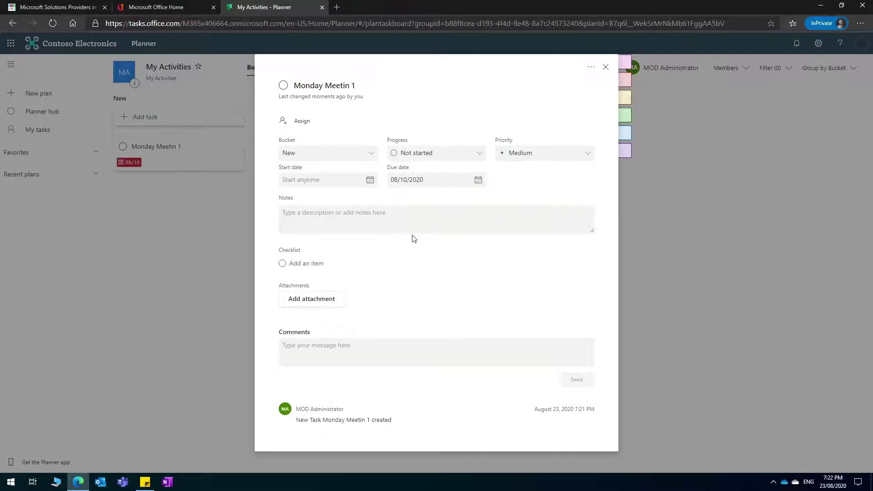
click(308, 222)
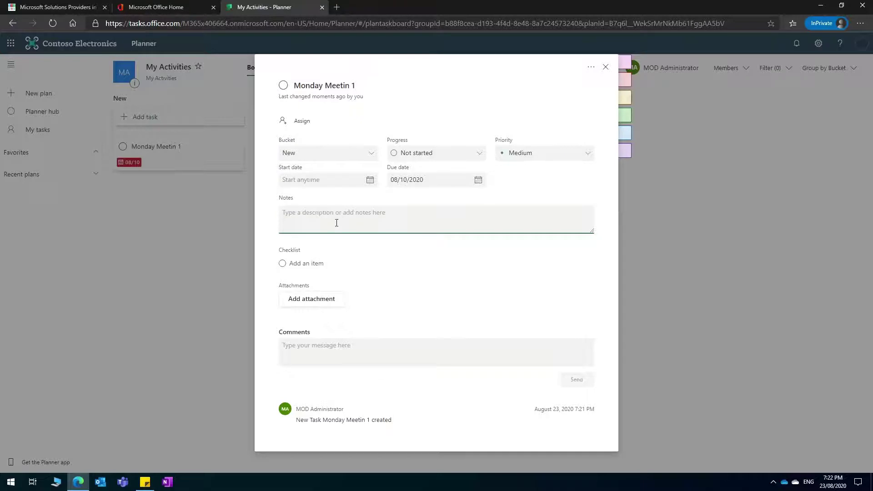
click(326, 302)
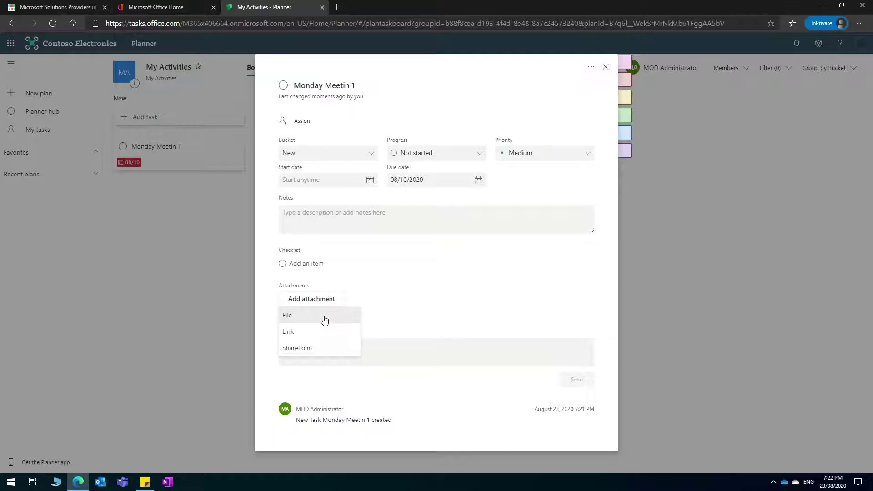
click(458, 283)
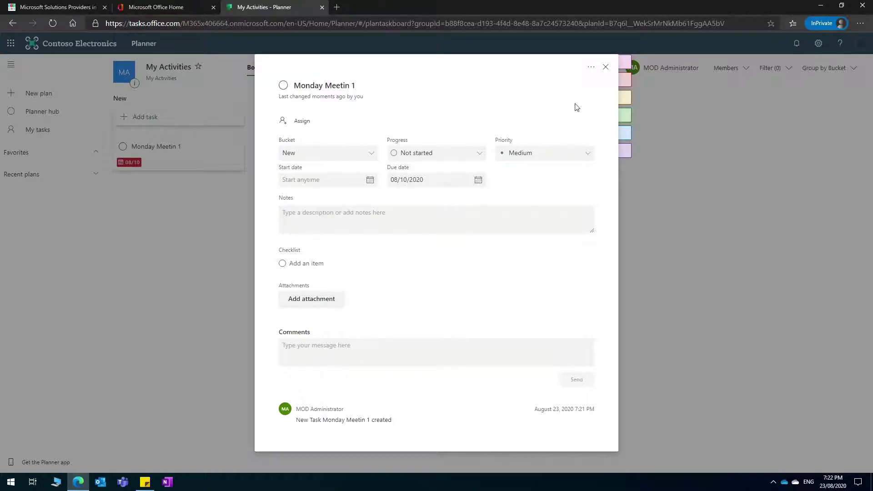
Rename the pink label to 'Project' and the red label to 'Personal', then close the task details.
mouse_move(634, 73)
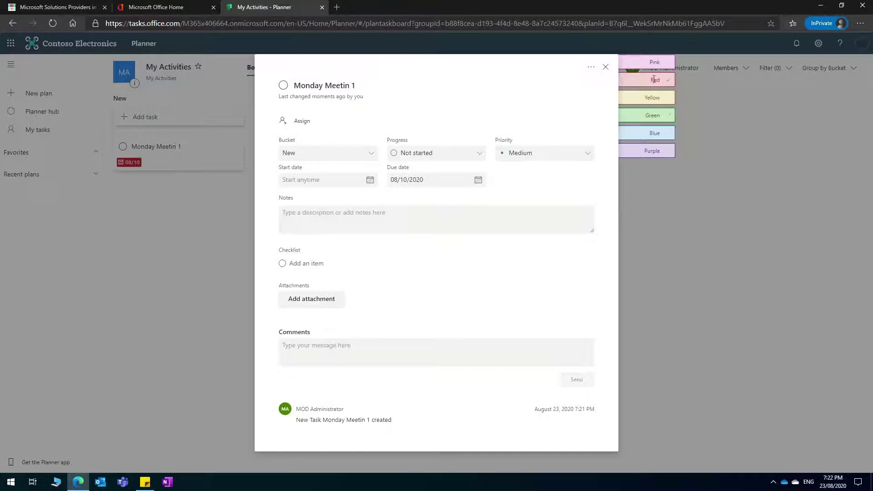
click(648, 63)
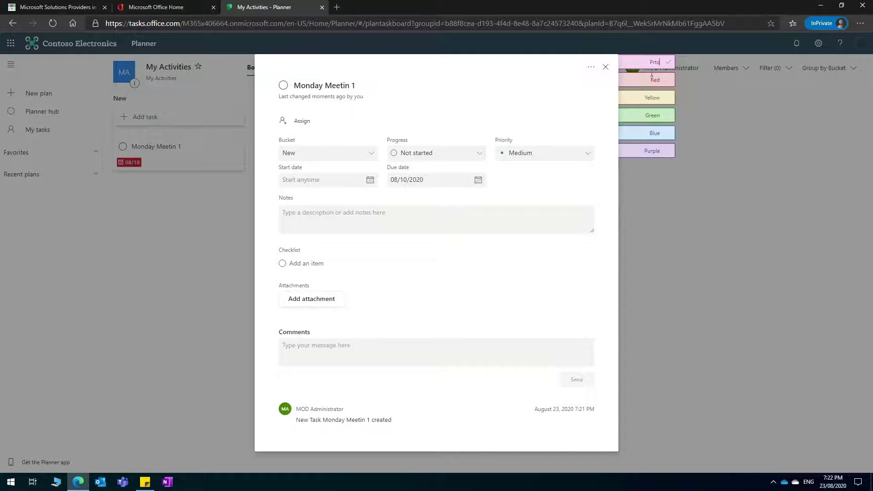
drag(645, 66, 667, 68)
key(BackSpace)
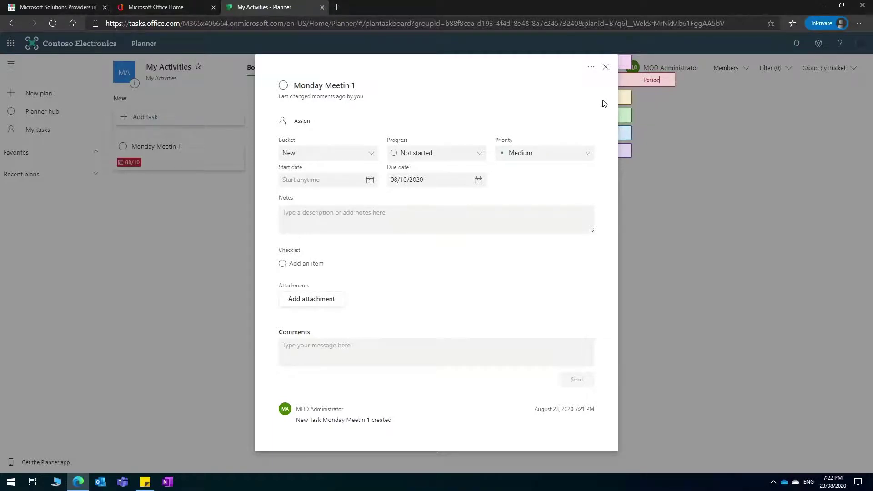
mouse_move(639, 98)
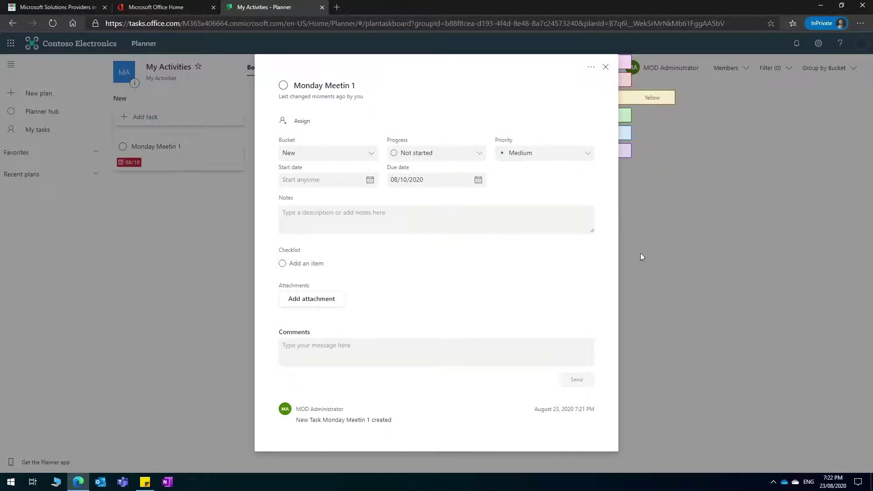
click(678, 251)
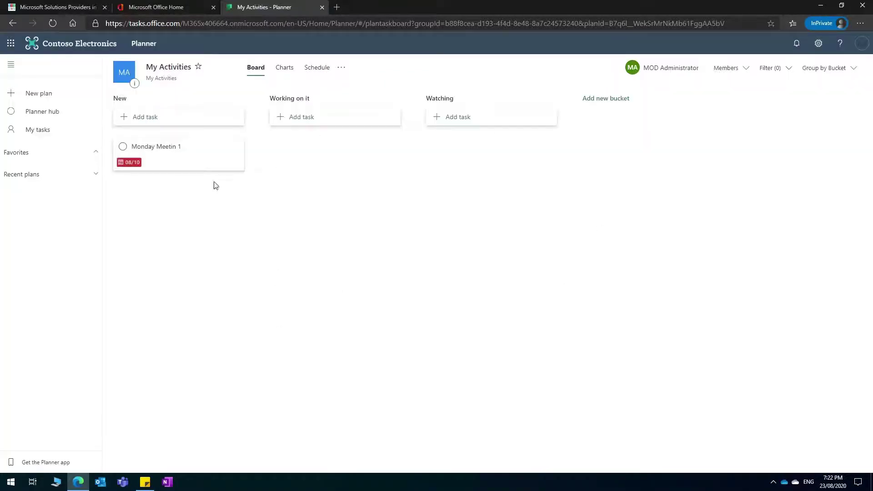
Set Monday Meetin 1's progress to Completed and close its details.
click(133, 164)
click(235, 147)
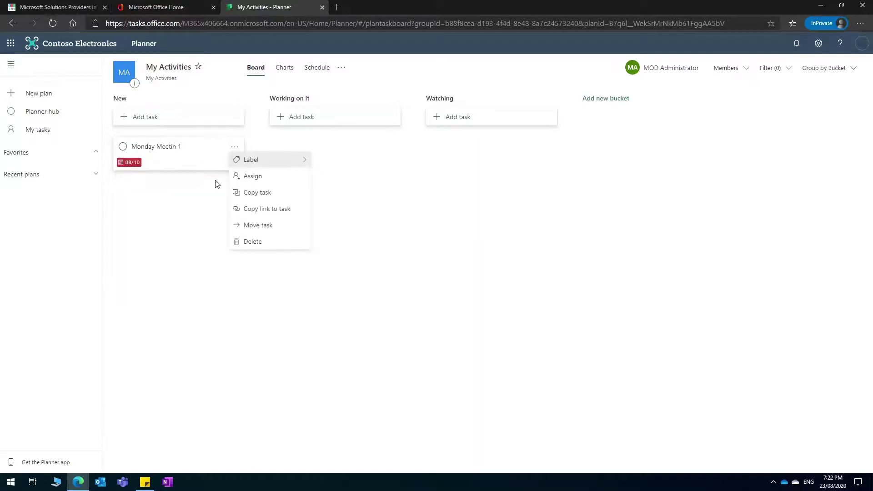
click(179, 216)
click(172, 154)
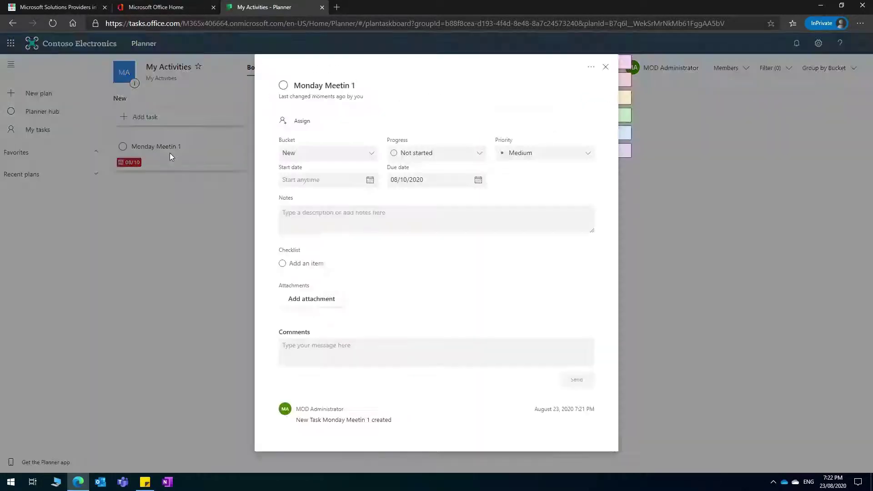
click(434, 159)
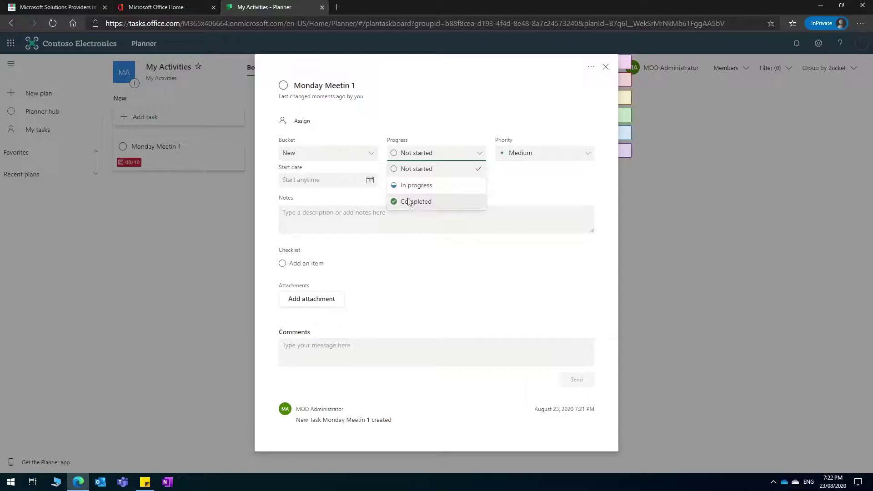
click(410, 201)
click(662, 227)
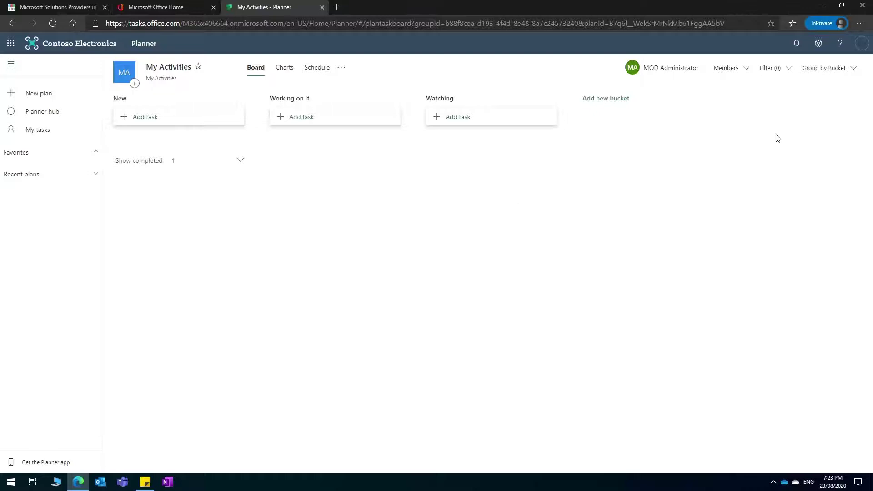
Try filtering the board by the Personal label, then clear that filter.
click(772, 73)
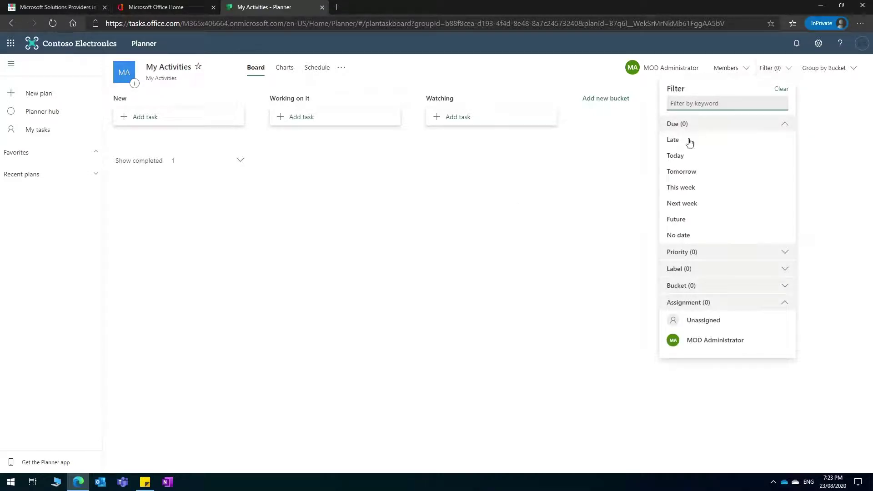
click(703, 269)
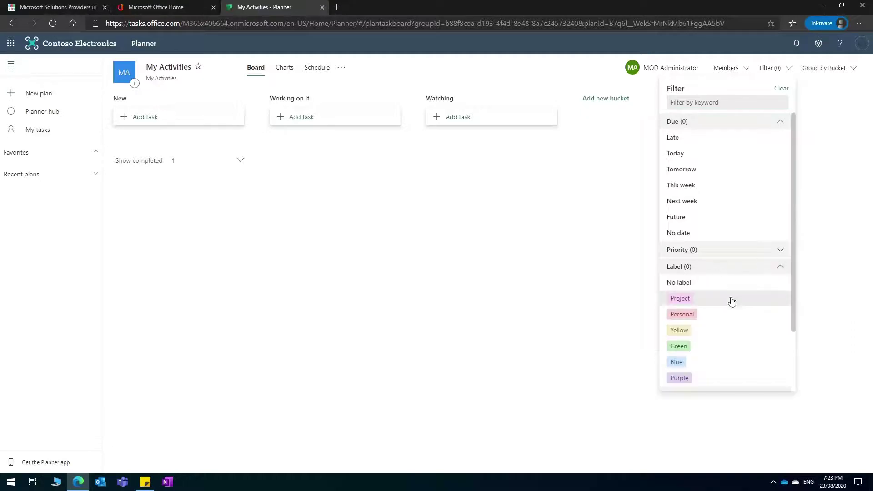
click(707, 314)
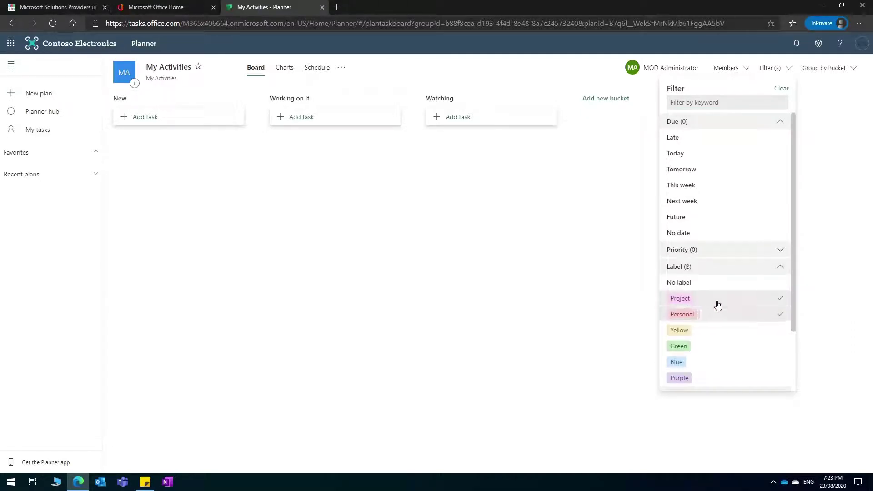
click(709, 315)
click(298, 240)
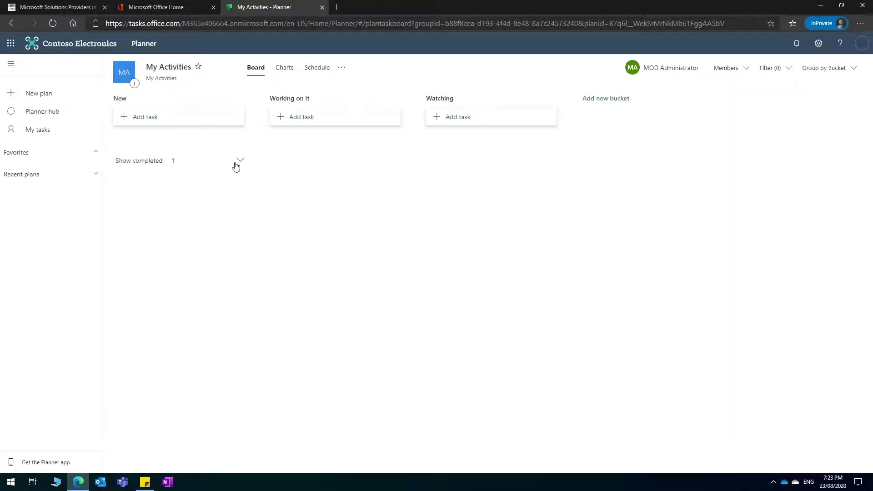
Reveal completed tasks and tag Monday Meetin 1 with the Project label.
click(239, 162)
click(133, 220)
mouse_move(624, 93)
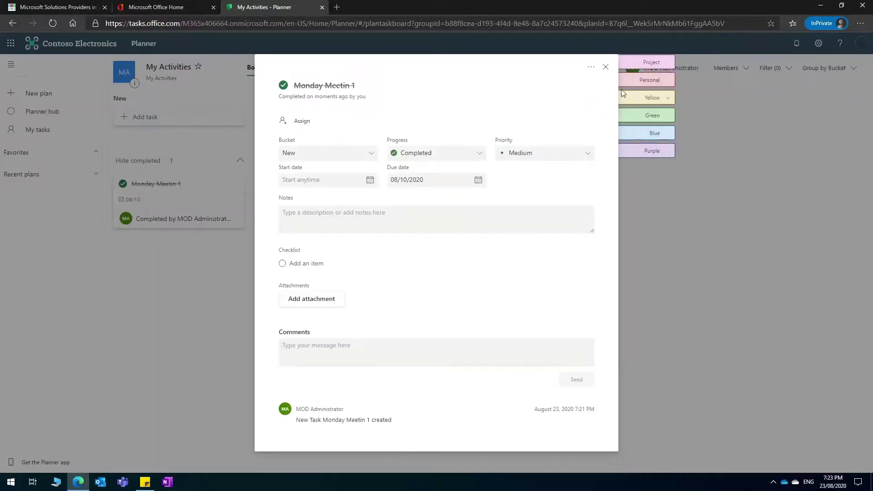
click(662, 63)
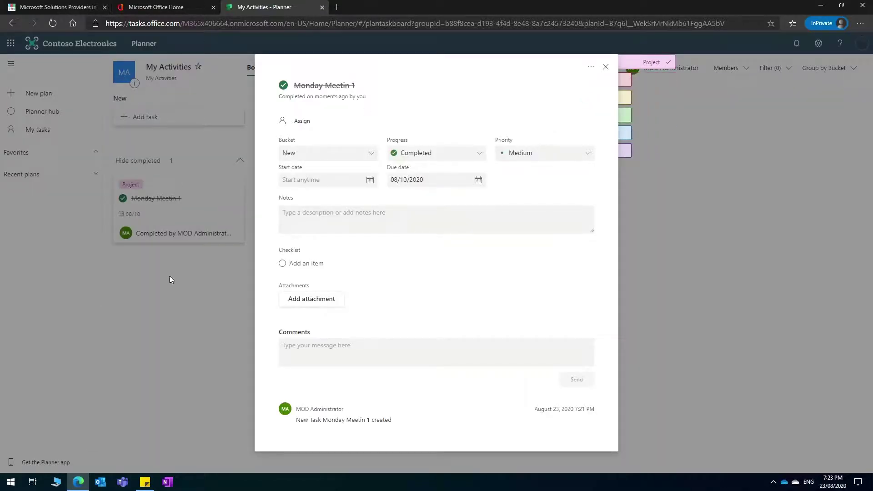
click(166, 306)
Filter the board to show only Project-labelled tasks.
click(769, 67)
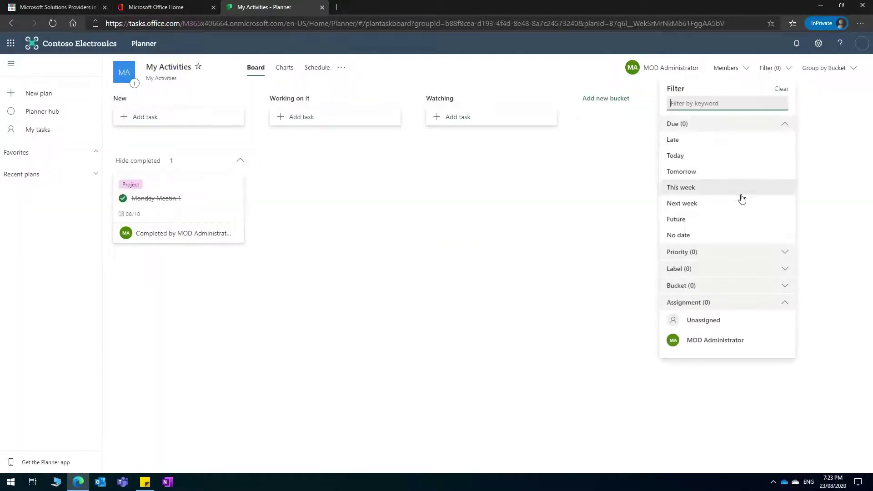
click(699, 270)
click(682, 299)
click(448, 327)
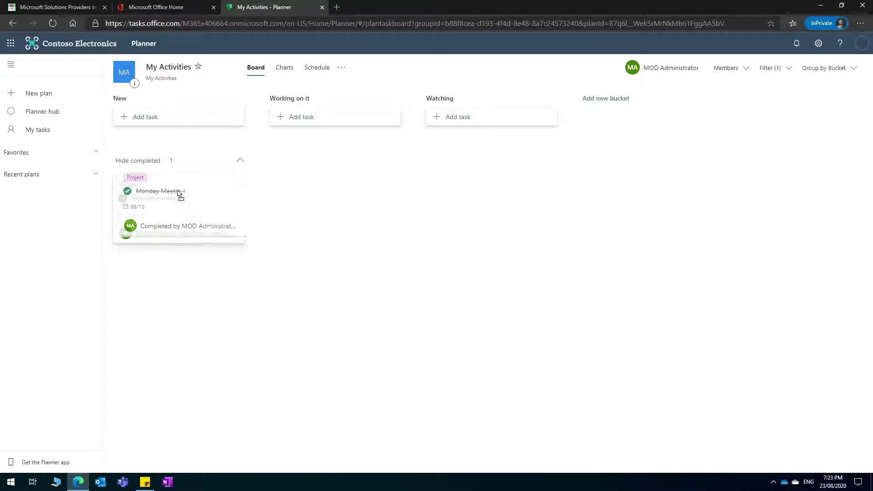
Move Monday Meetin 1 into Working on it, briefly to Watching and back.
drag(179, 195, 345, 152)
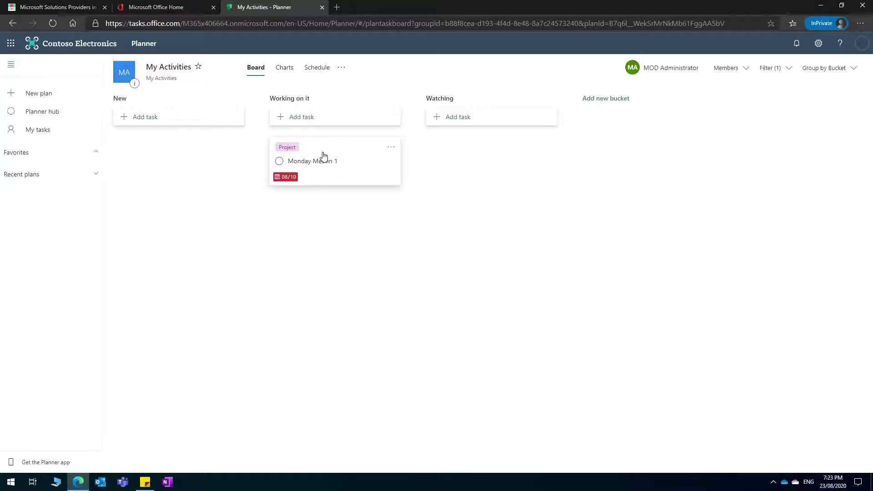
drag(311, 152, 462, 159)
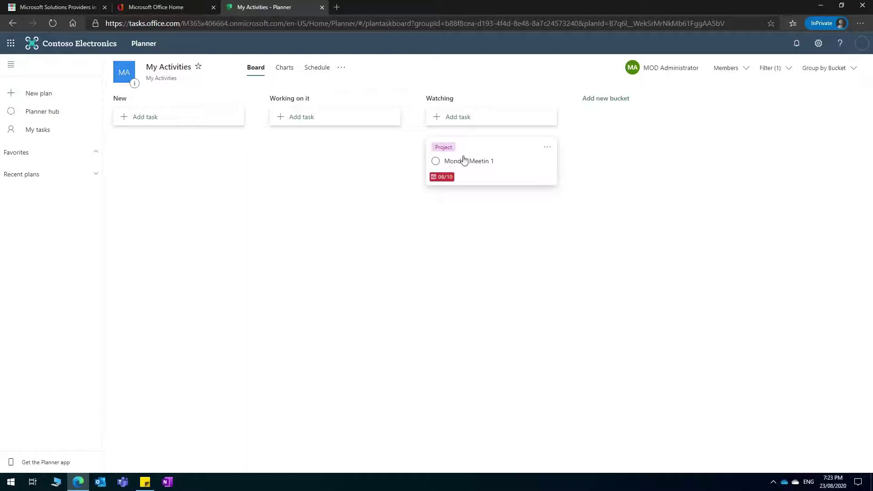
drag(478, 146, 321, 150)
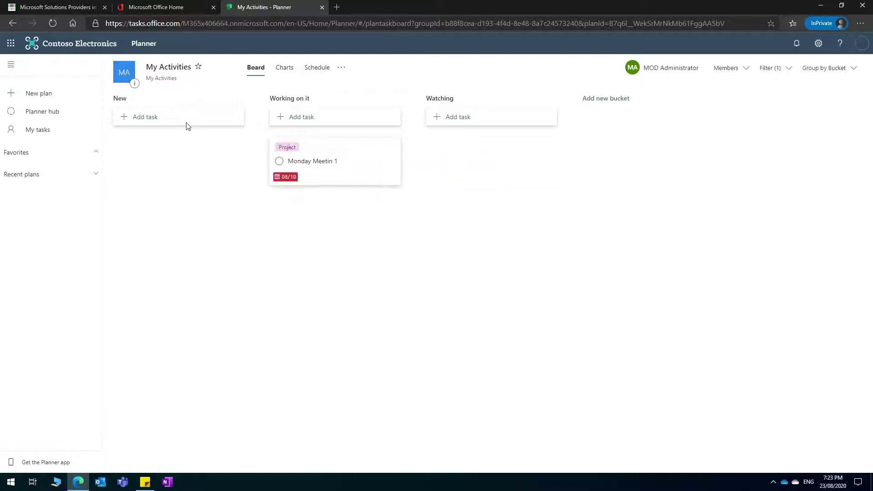
Review Monday Meetin 1's details, then bring up the board's filter options.
click(360, 161)
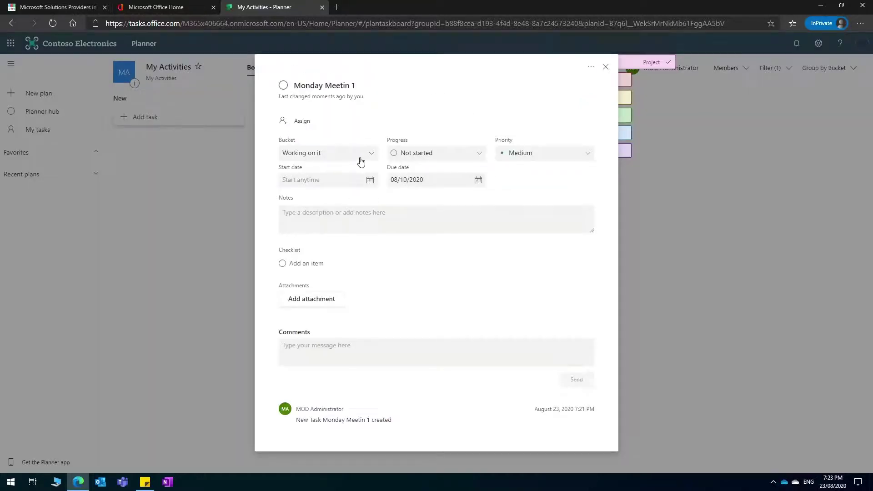
mouse_move(660, 65)
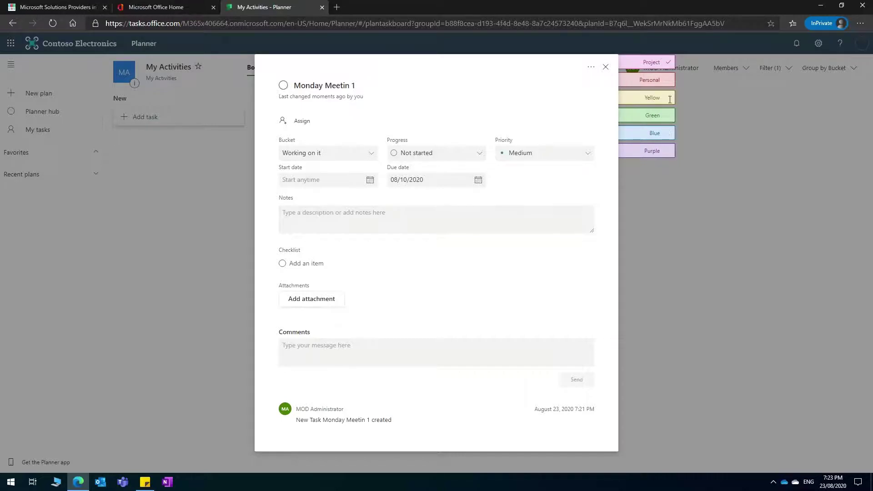
click(728, 132)
click(770, 75)
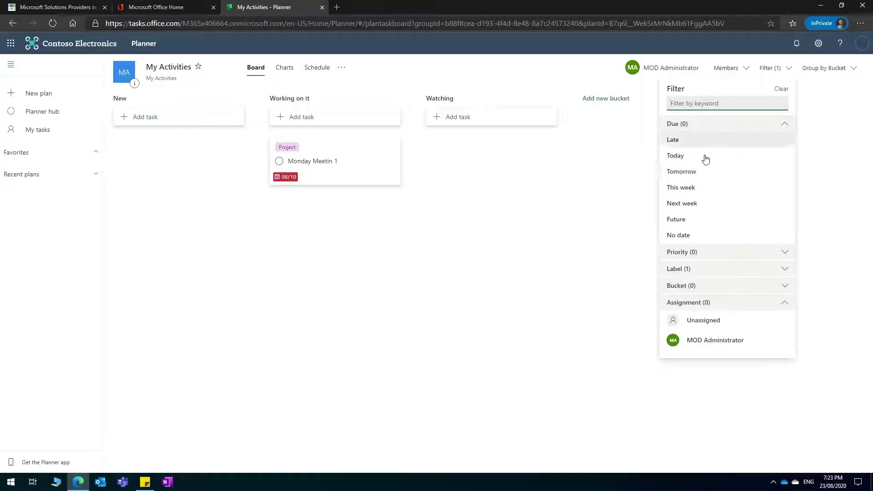
Expand the Priority, Label and Bucket filter sections, then collapse all five sections.
click(738, 252)
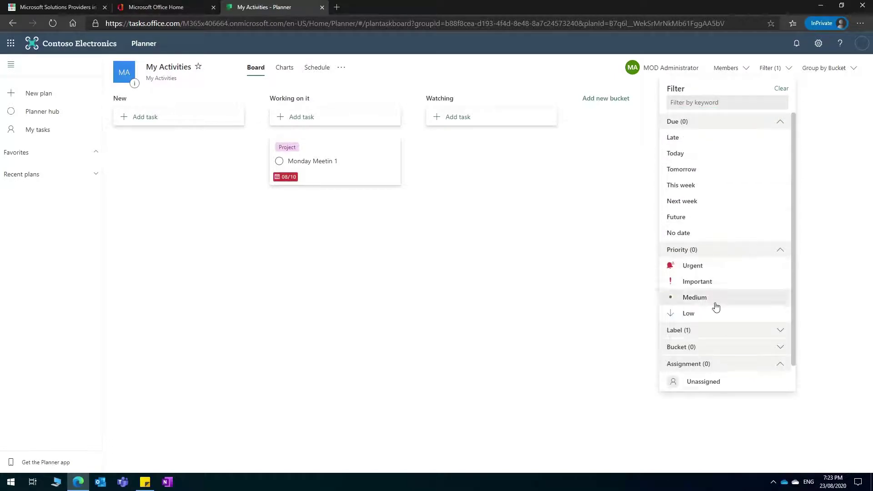
click(698, 332)
drag(793, 250, 787, 321)
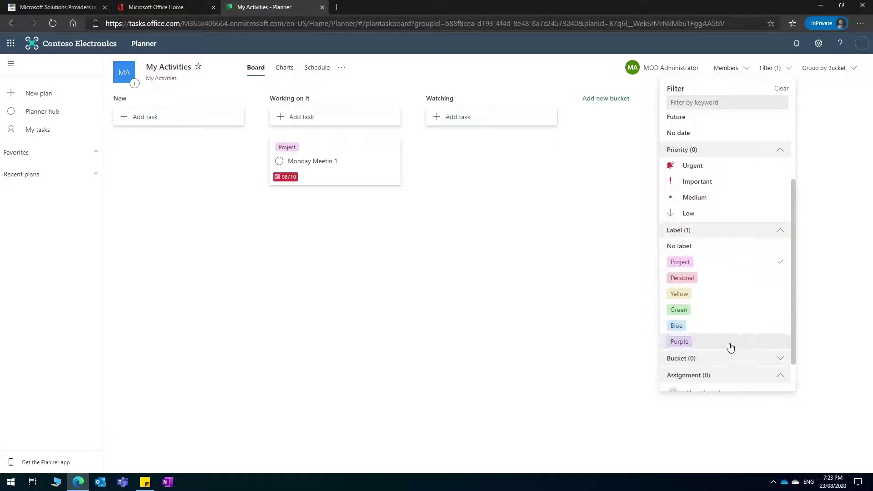
scroll(793, 281, down, 1)
click(765, 321)
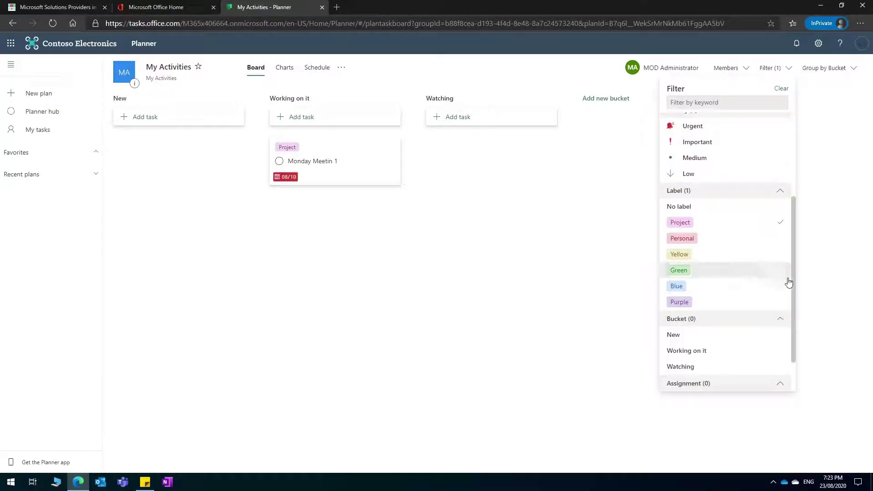
scroll(793, 272, down, 1)
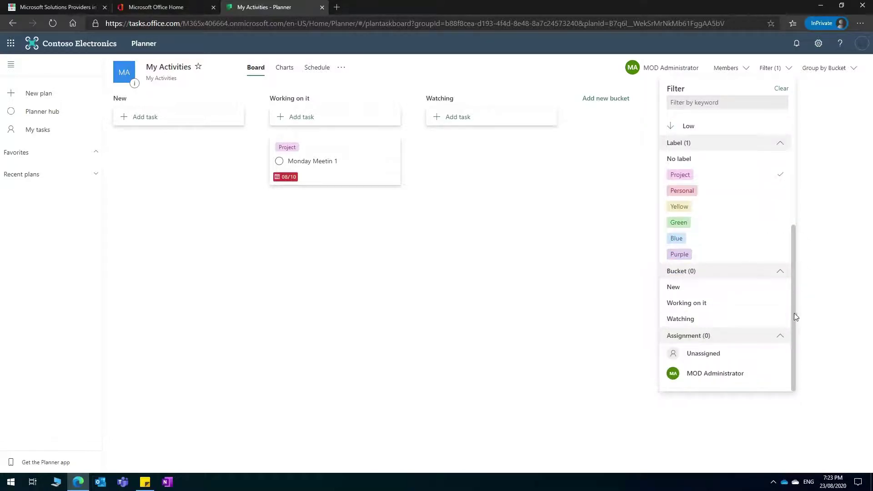
drag(795, 318, 799, 201)
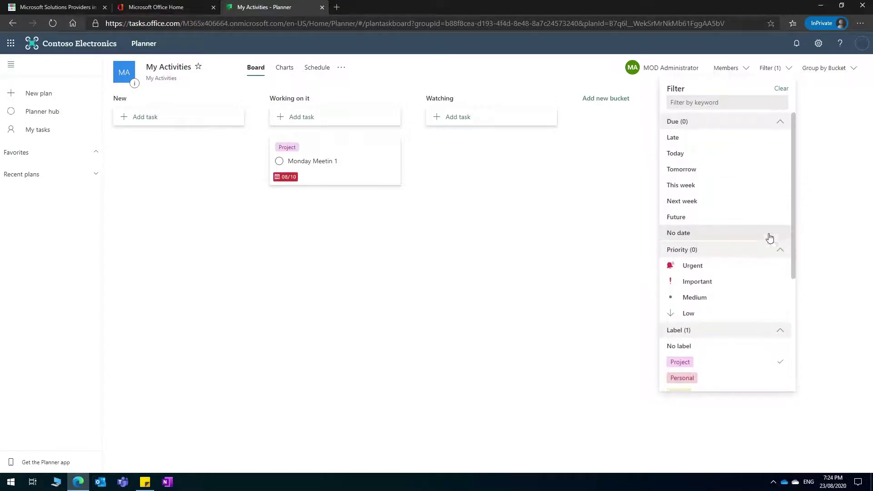
click(746, 122)
click(702, 141)
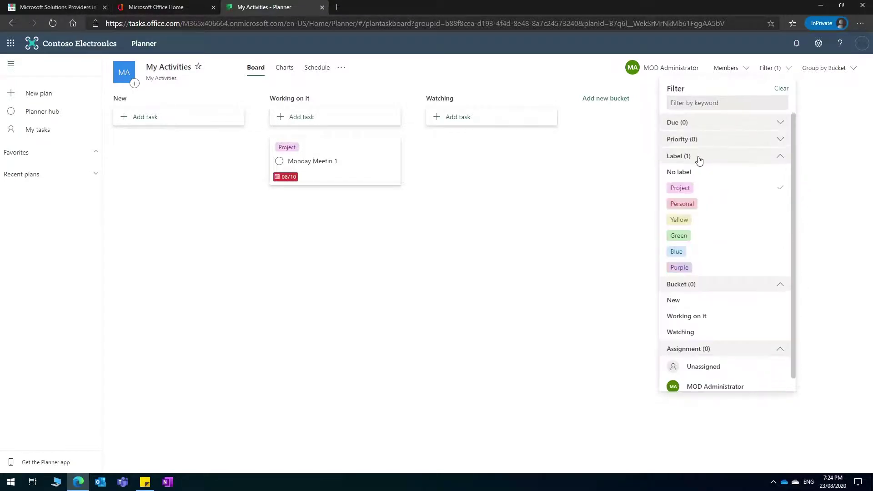
click(698, 157)
click(690, 178)
click(683, 192)
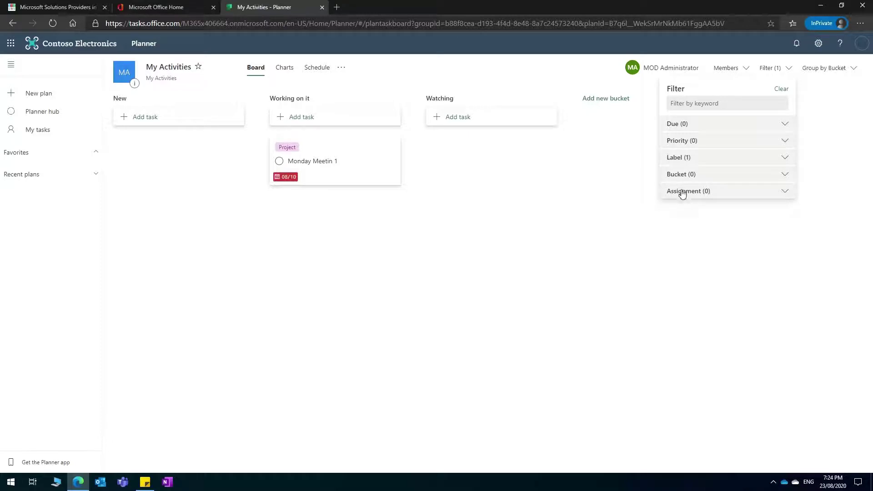
Try a keyword in Filter by keyword, then clear all filters.
click(687, 109)
text(mw)
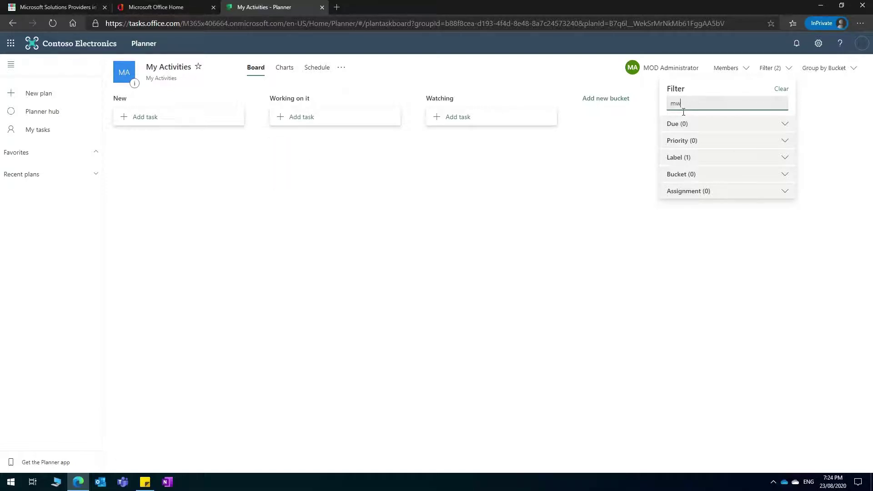
key(BackSpace)
text(e)
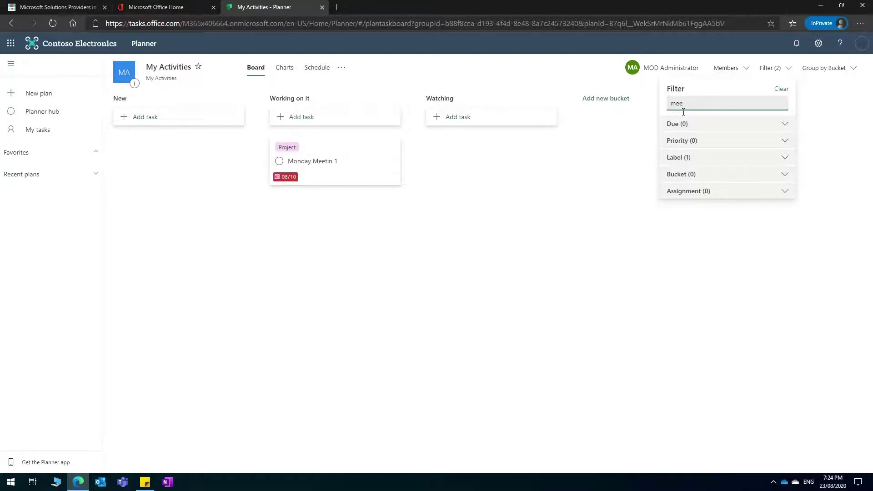
text(ejgh)
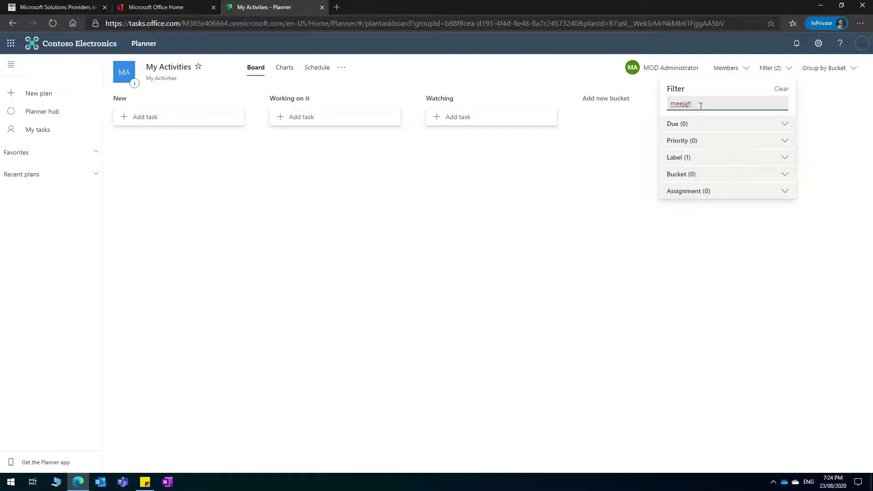
double_click(685, 104)
click(781, 89)
click(460, 255)
click(825, 70)
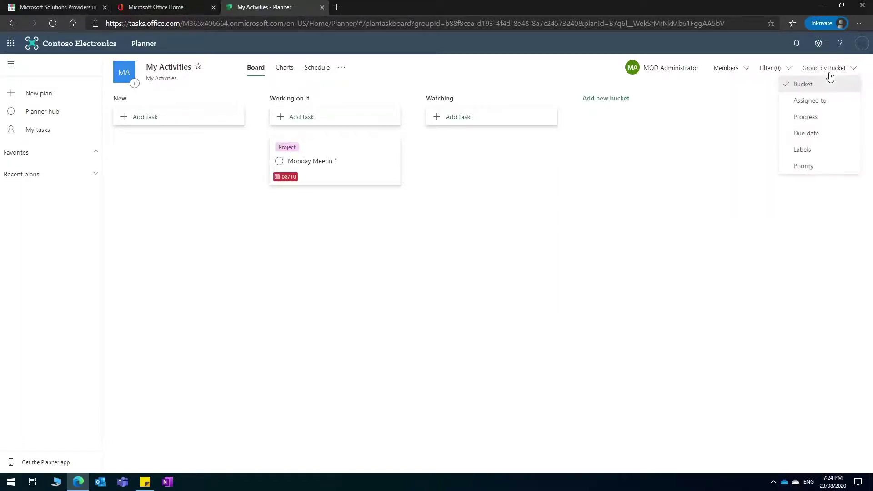
click(826, 149)
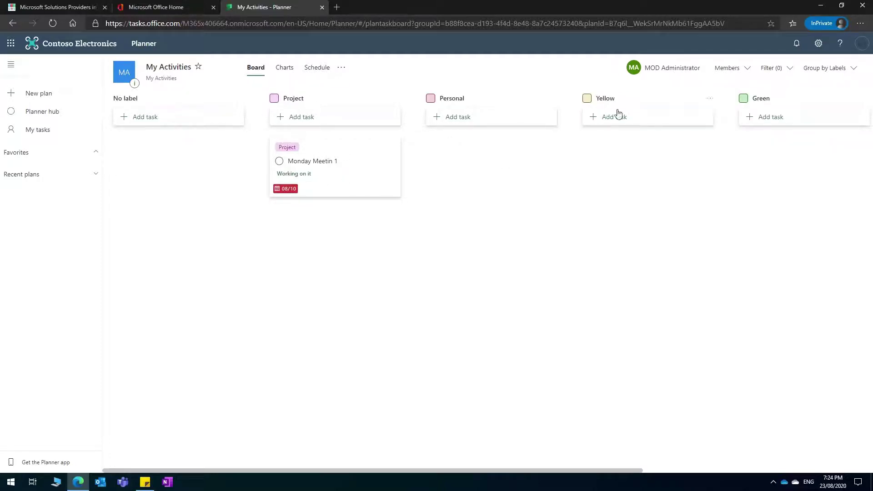
click(853, 72)
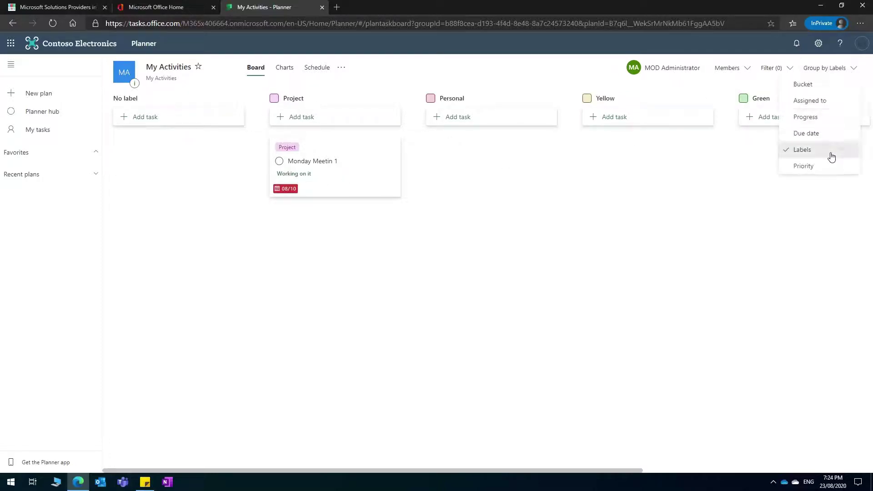
click(825, 167)
click(822, 70)
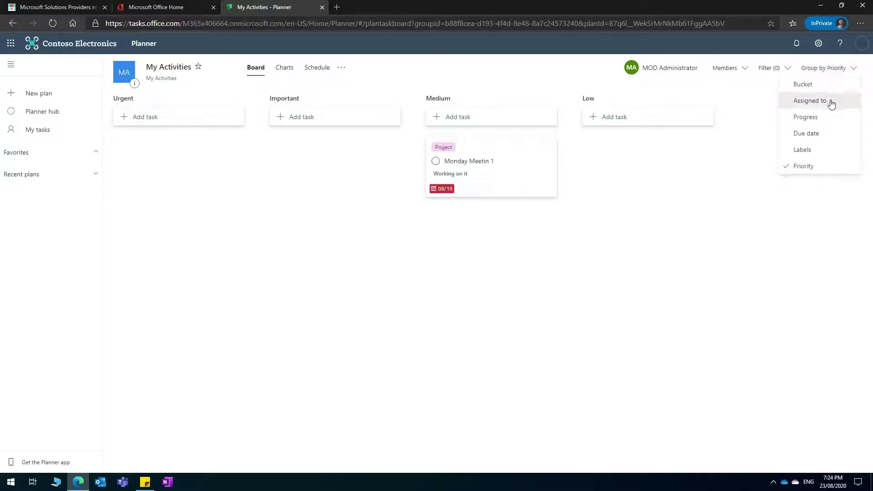
click(818, 84)
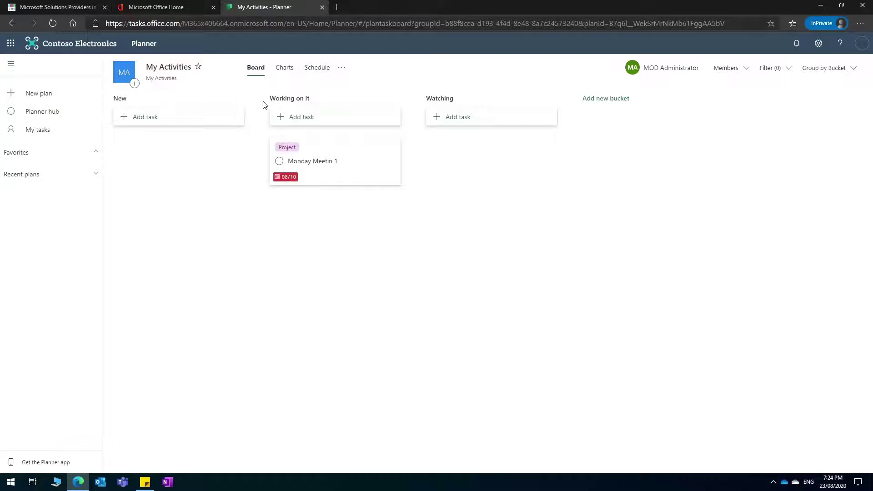
Dismiss the stray text selection and switch to the Microsoft Office Home tab.
drag(141, 78, 179, 66)
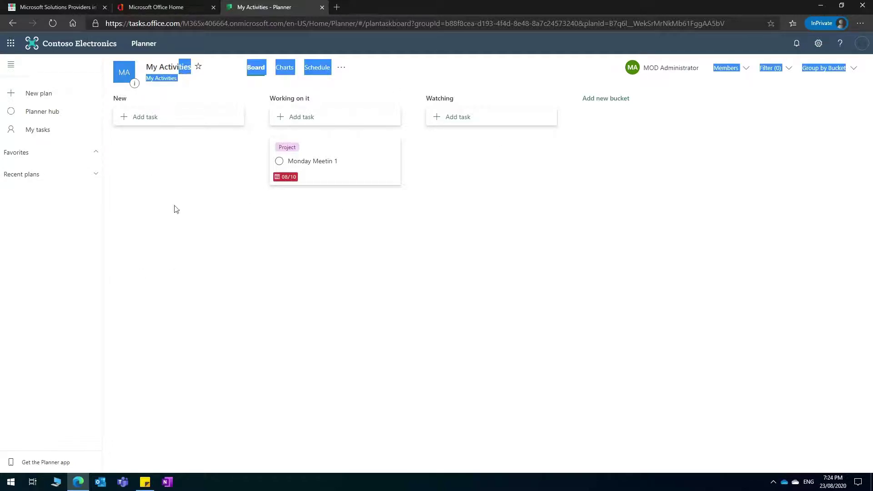
click(177, 227)
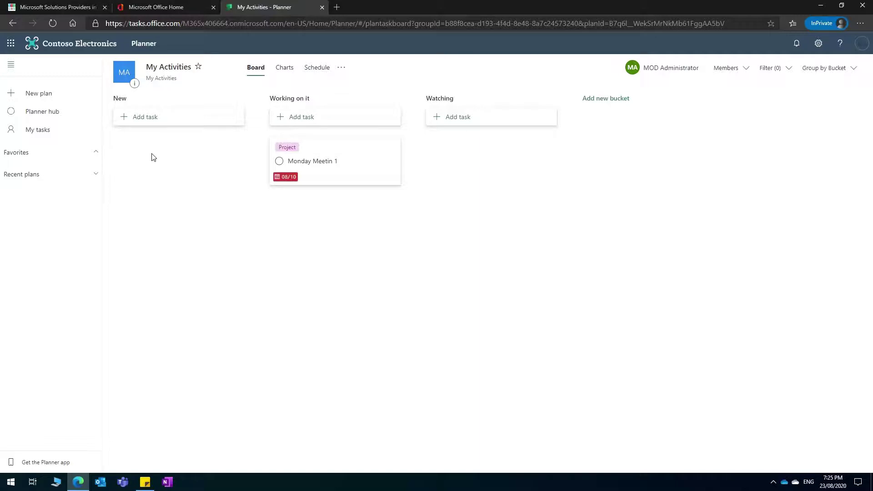
click(157, 7)
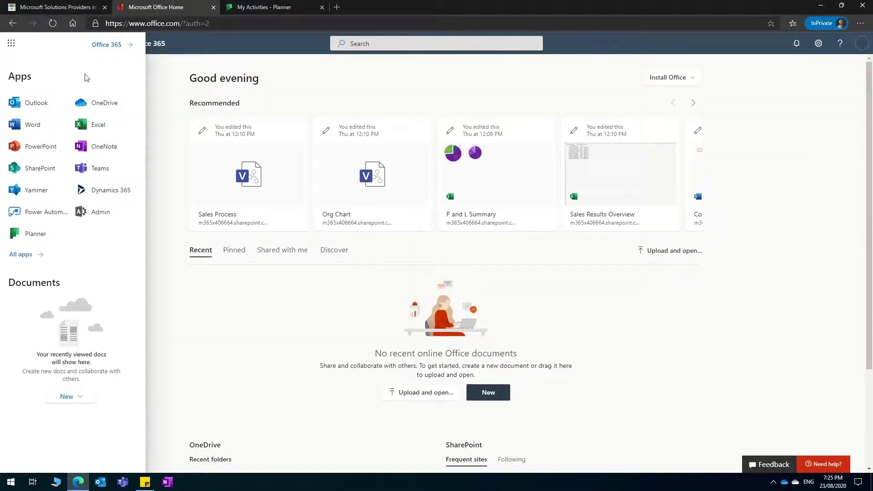
Search All apps for 'to' and launch Microsoft To Do.
click(23, 254)
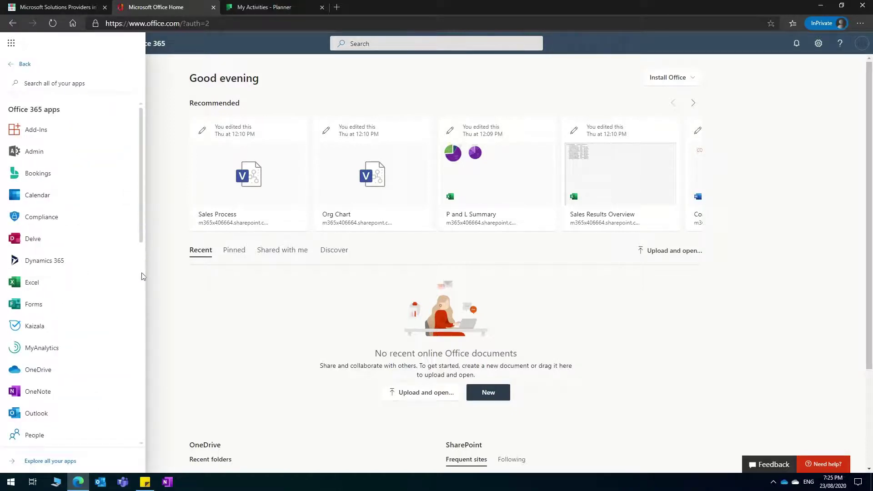
scroll(145, 308, down, 4)
drag(145, 308, 142, 227)
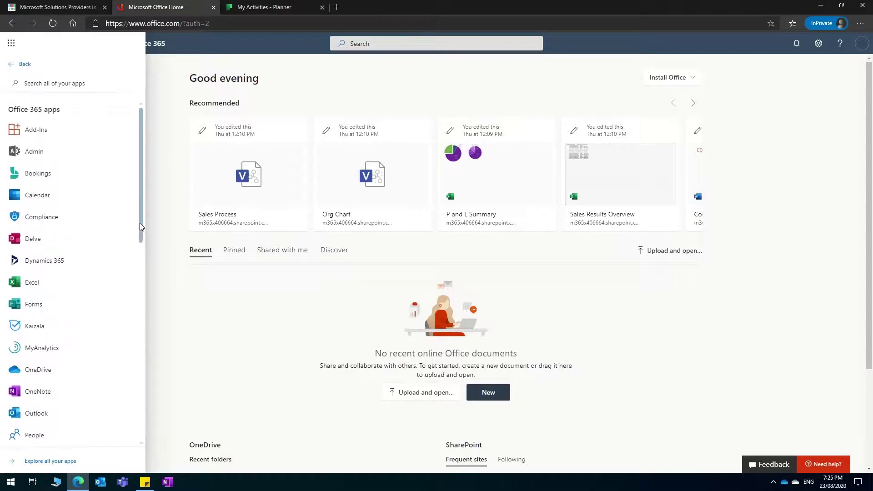
click(78, 89)
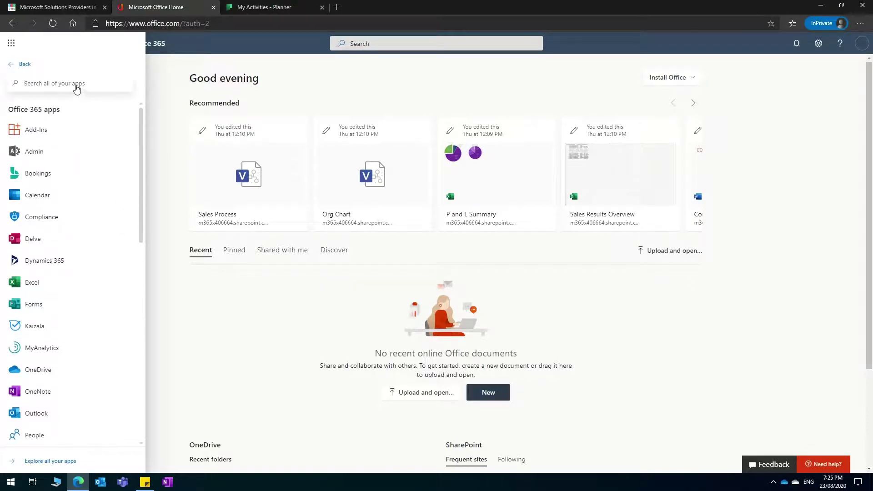
text(to)
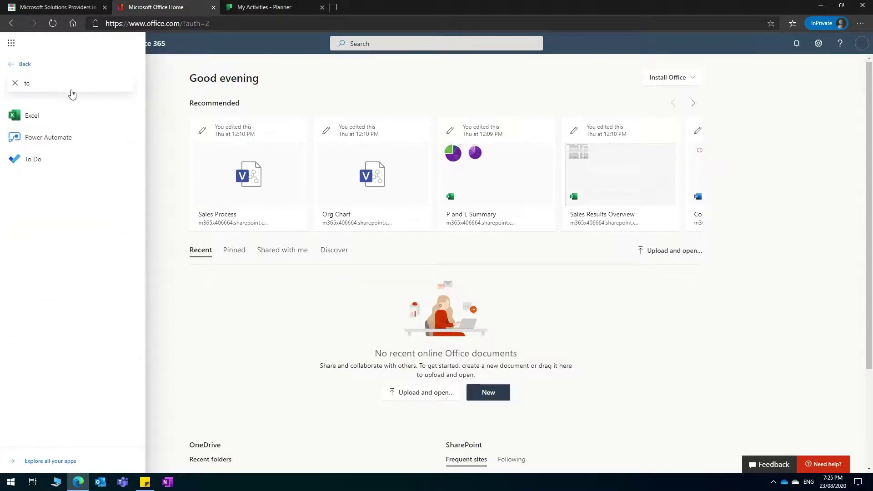
click(41, 165)
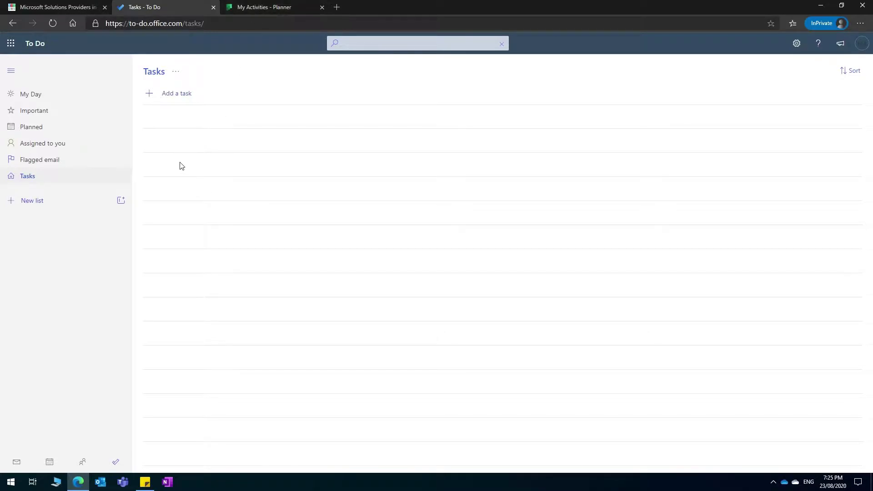
Publish My Activities as an iCalendar feed, copy its link, and add it to Outlook.
click(249, 10)
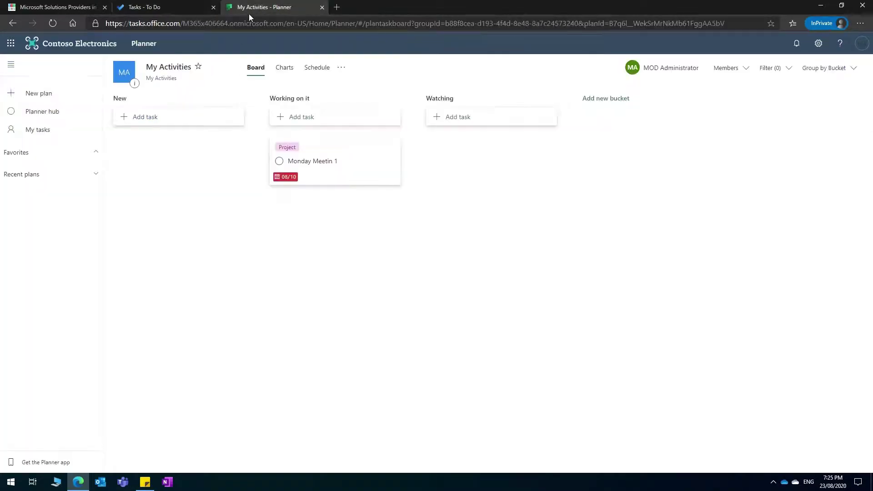
click(347, 68)
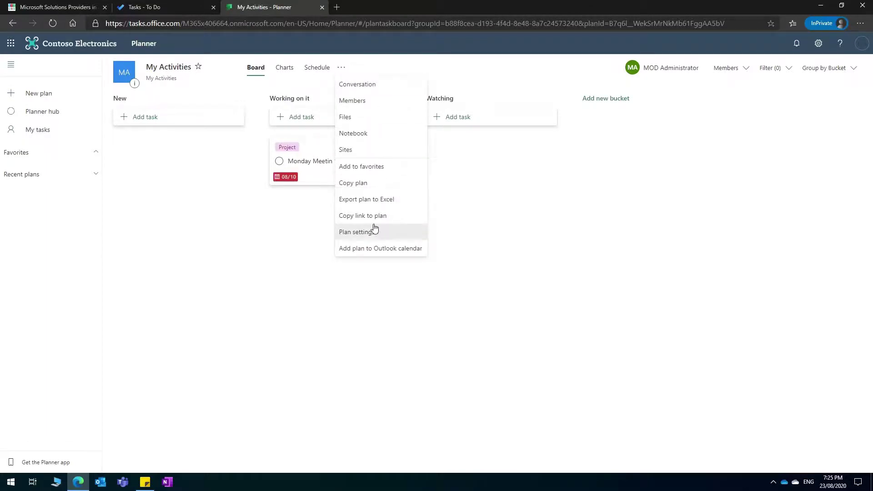
click(373, 255)
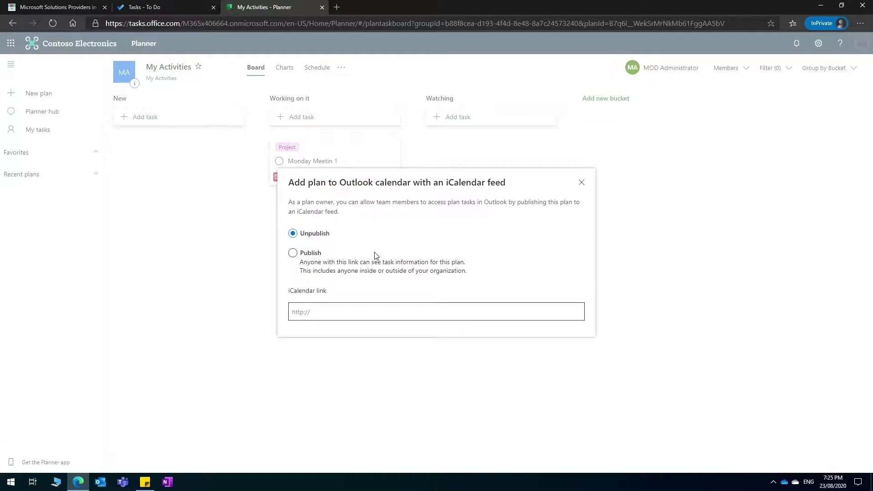
click(303, 254)
drag(300, 312, 545, 327)
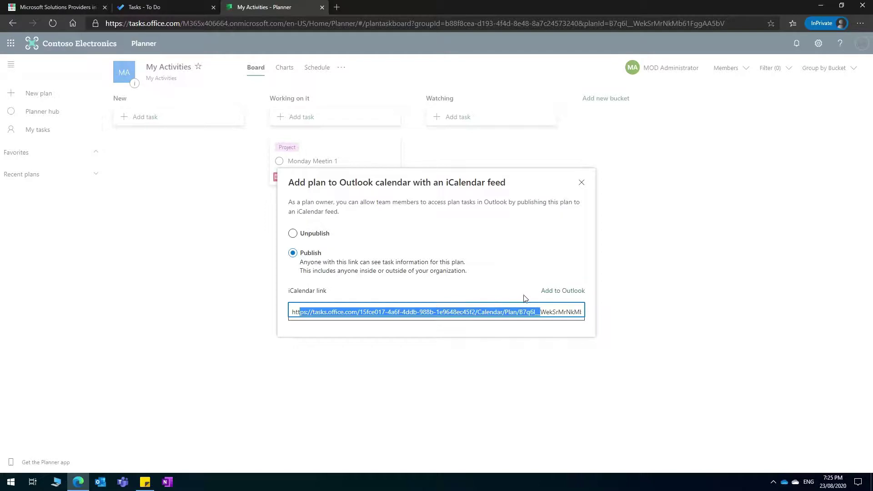
click(564, 291)
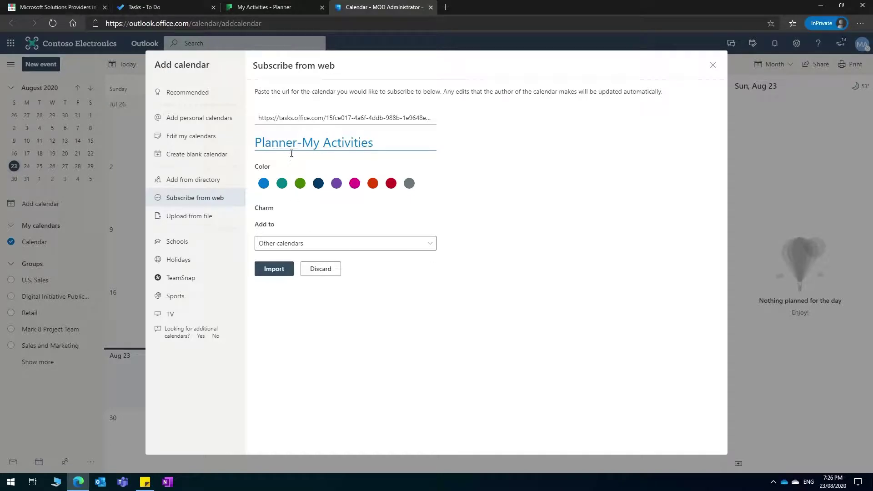
Import the Planner-My Activities subscription, then toggle that calendar off and on.
drag(278, 143, 354, 143)
click(354, 144)
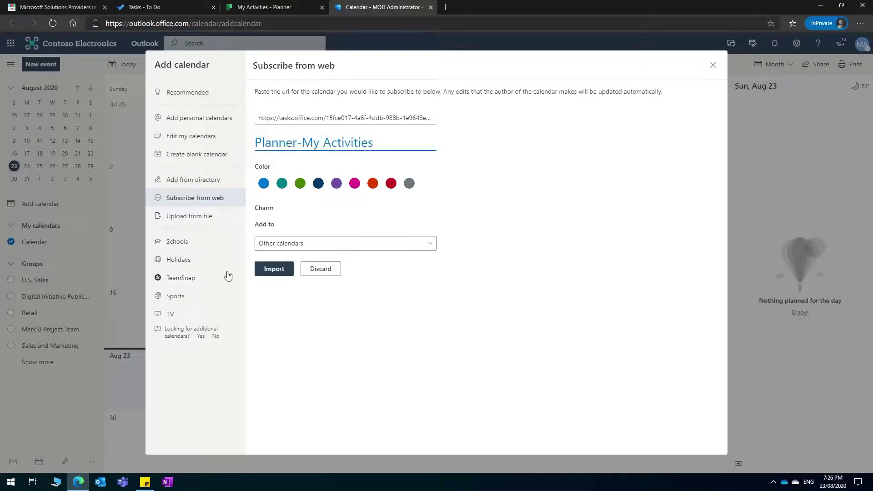
click(273, 268)
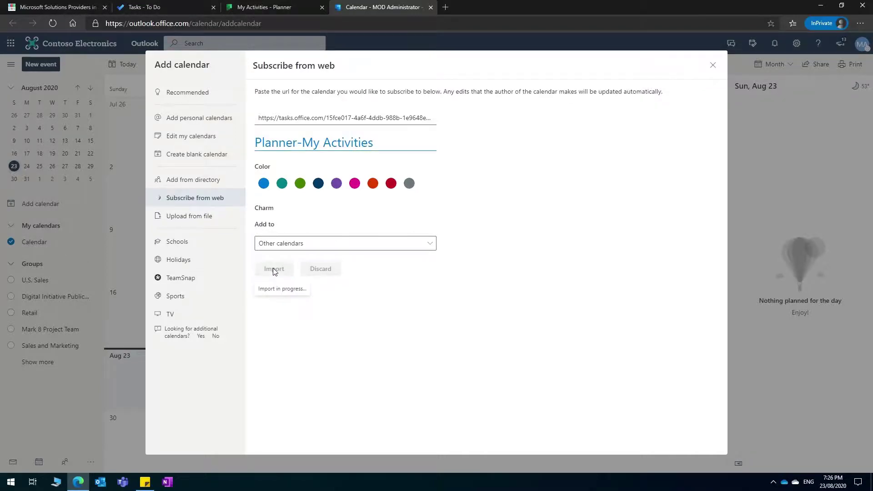
click(712, 68)
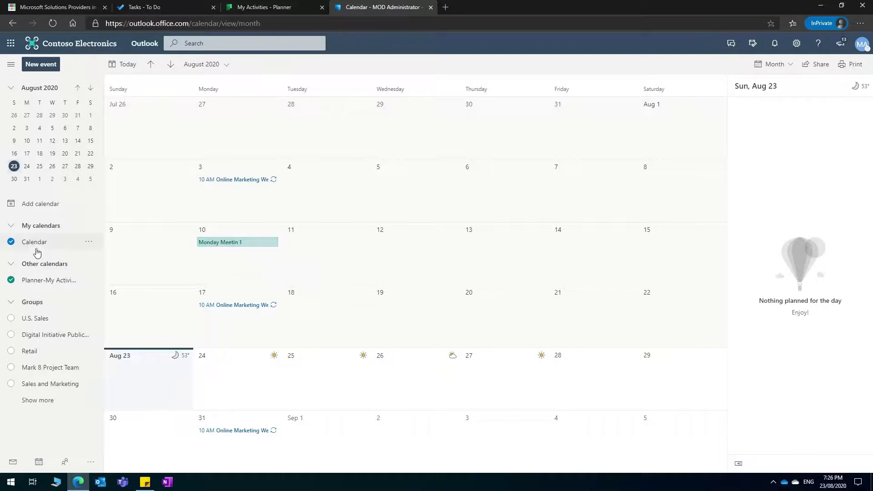
click(34, 279)
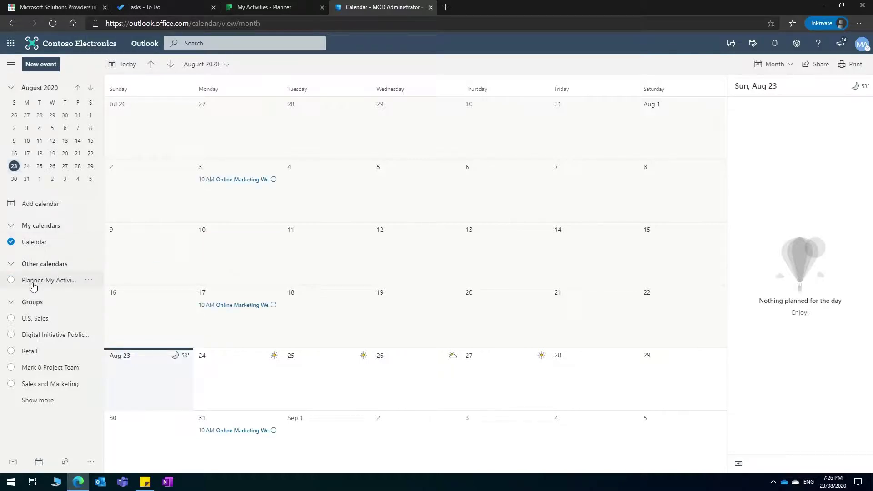
click(33, 283)
Close the iCalendar feed dialog on the Planner board and glance at the filter options.
click(288, 10)
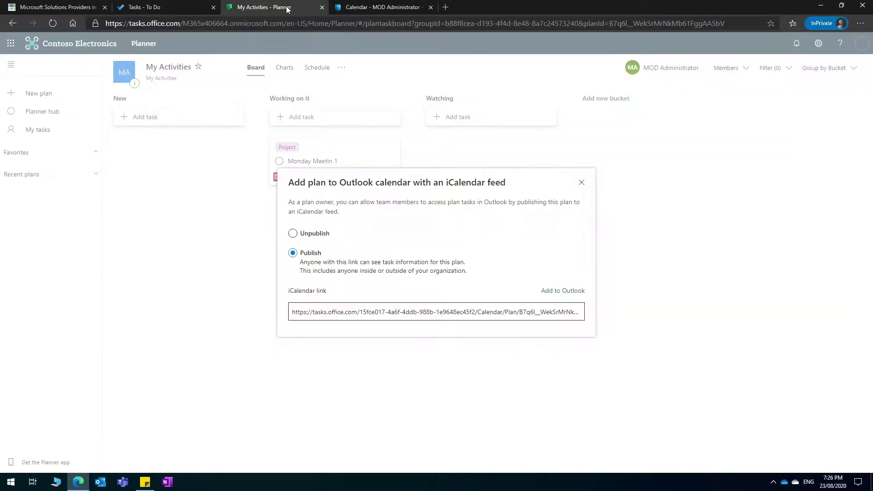
click(580, 186)
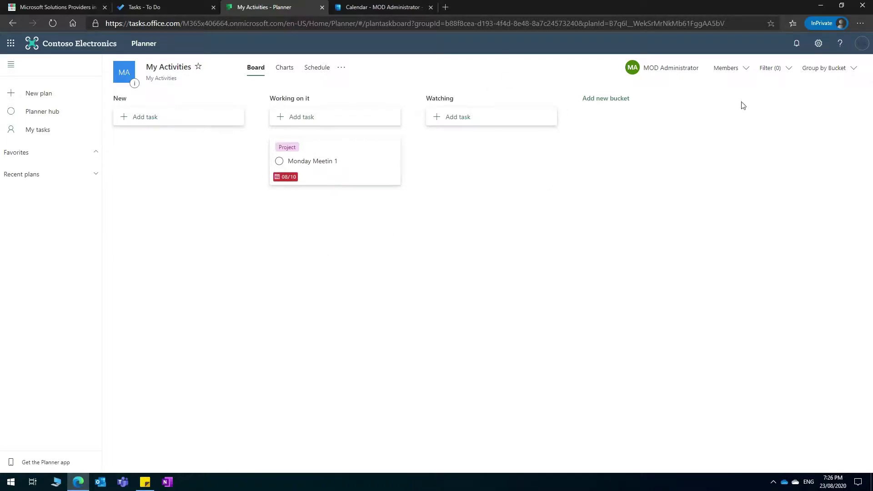
click(769, 68)
click(459, 161)
Check the plan's options menu, then expand Recent plans and toggle Favorites in the left pane.
click(342, 68)
click(364, 7)
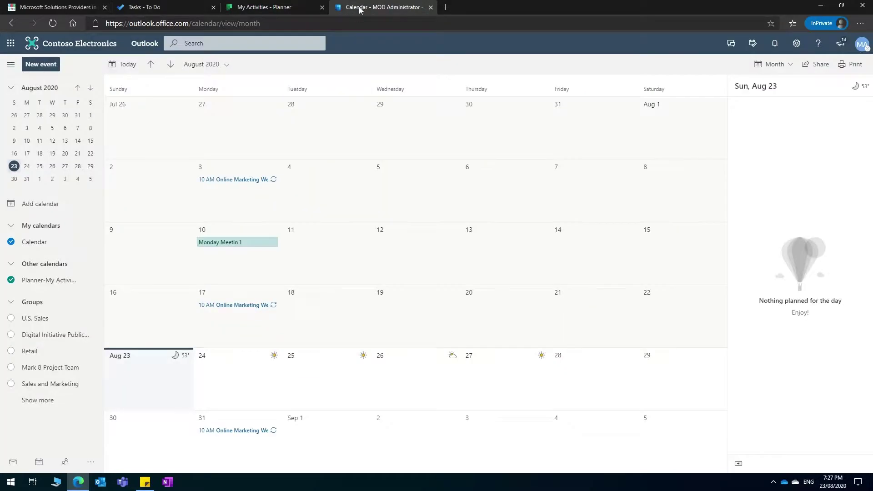
key(ctrl+shift+Tab)
click(181, 259)
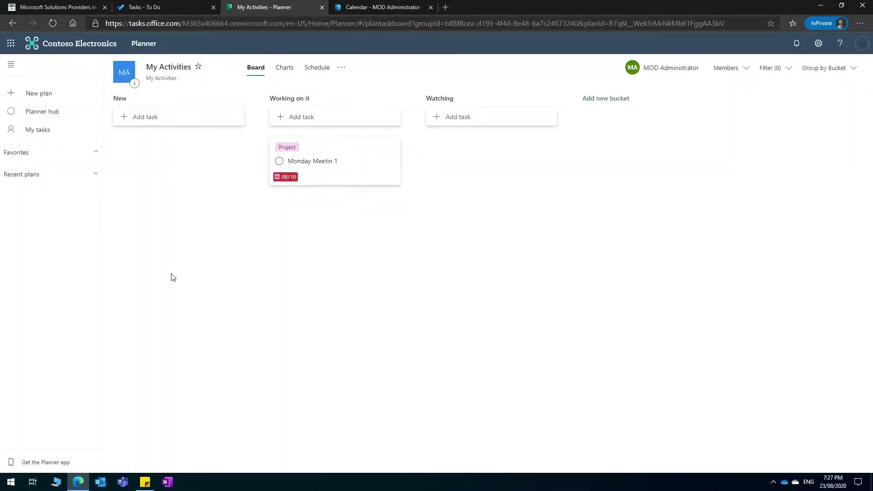
click(78, 176)
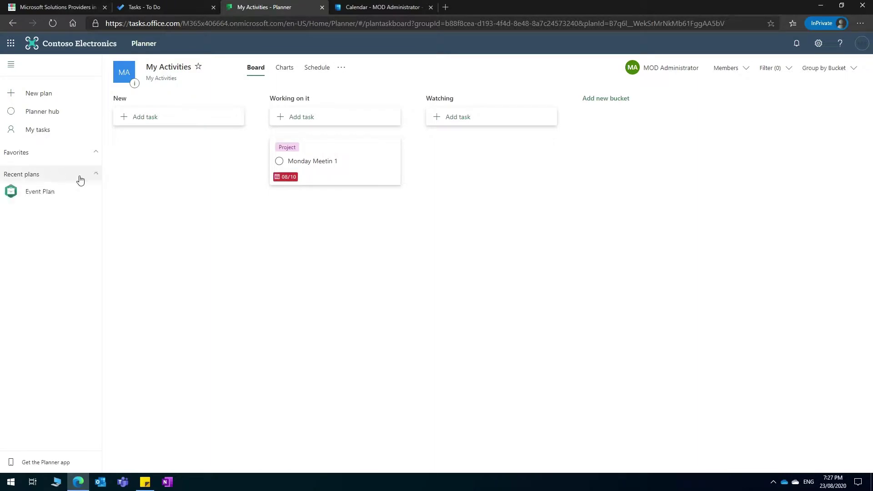
click(50, 158)
click(94, 154)
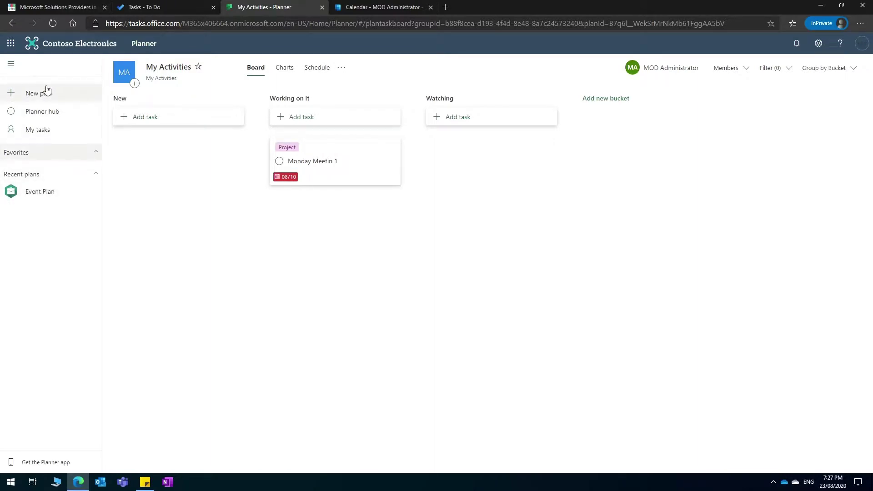
From the Planner hub's All plans list, open the Product Launch Event board.
click(64, 133)
click(64, 116)
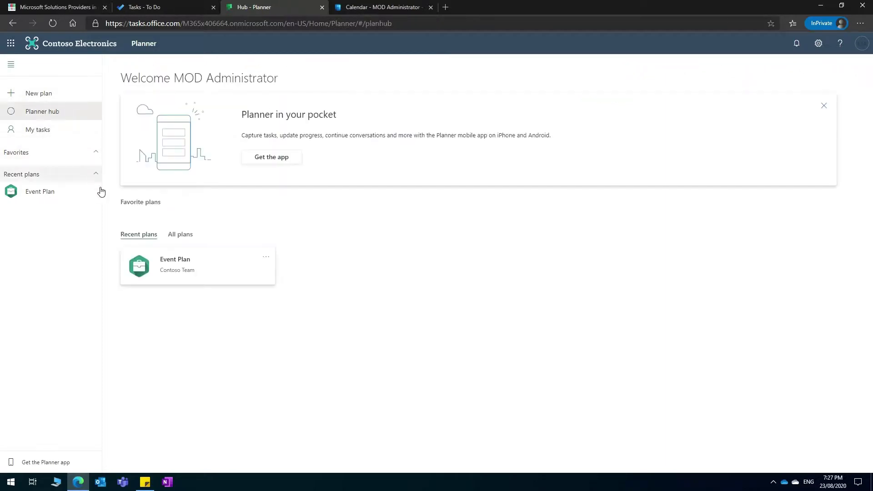
click(179, 236)
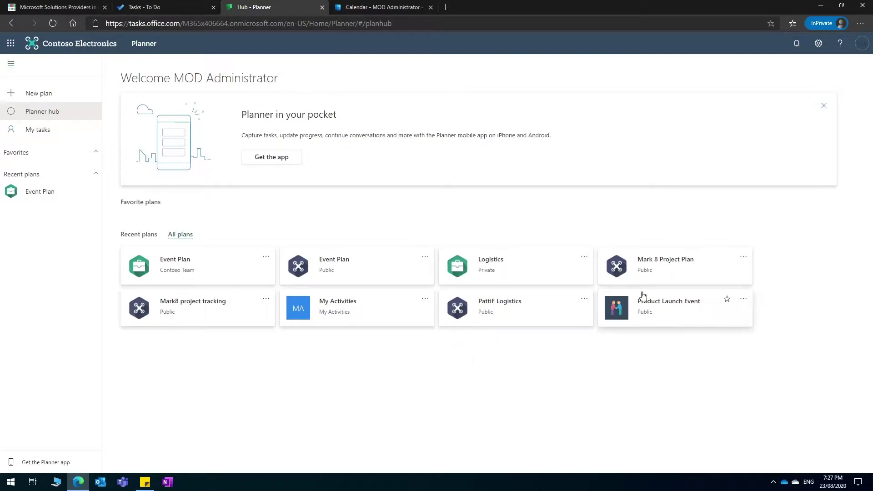
click(671, 312)
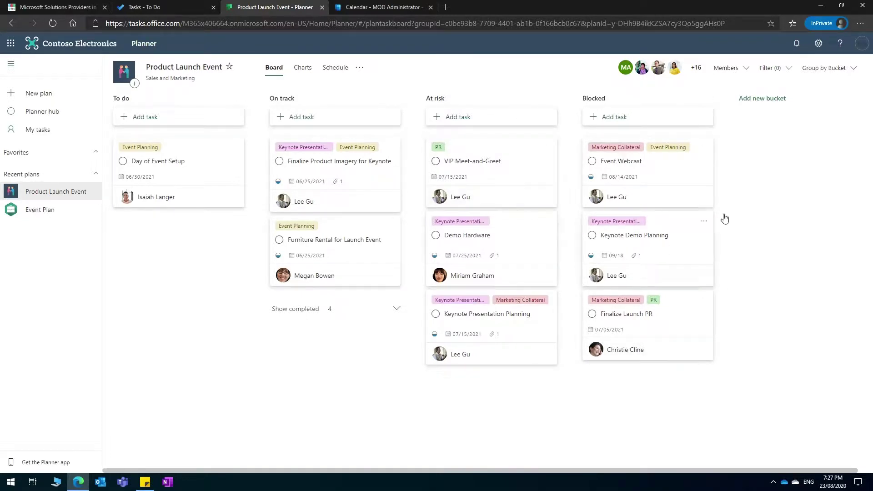
Group the Product Launch Event board by Assigned to and scroll through each assignee's column.
click(825, 67)
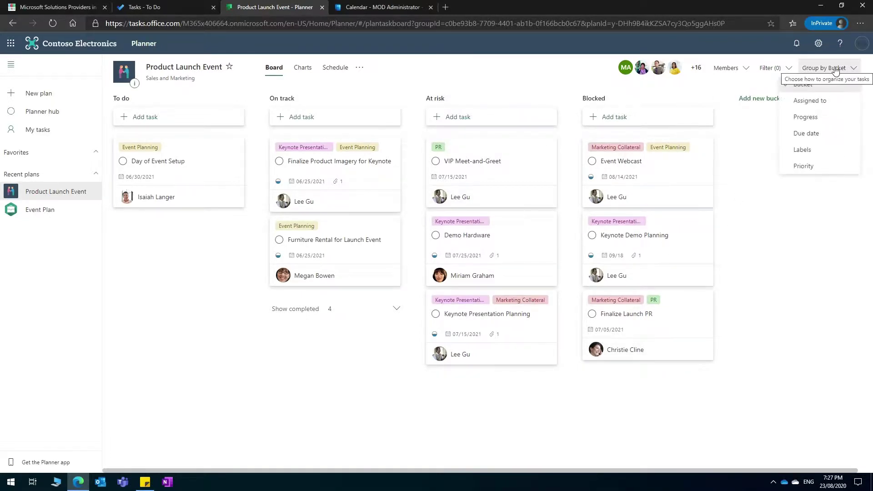
click(827, 106)
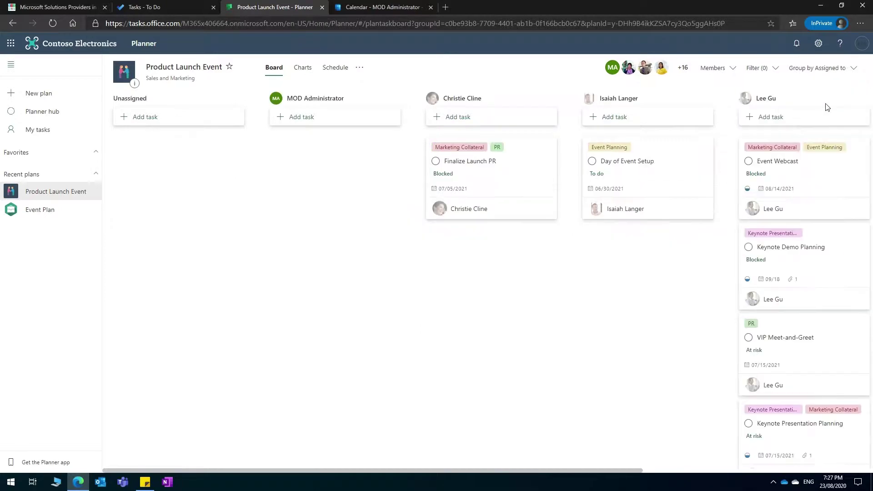
click(824, 68)
click(514, 305)
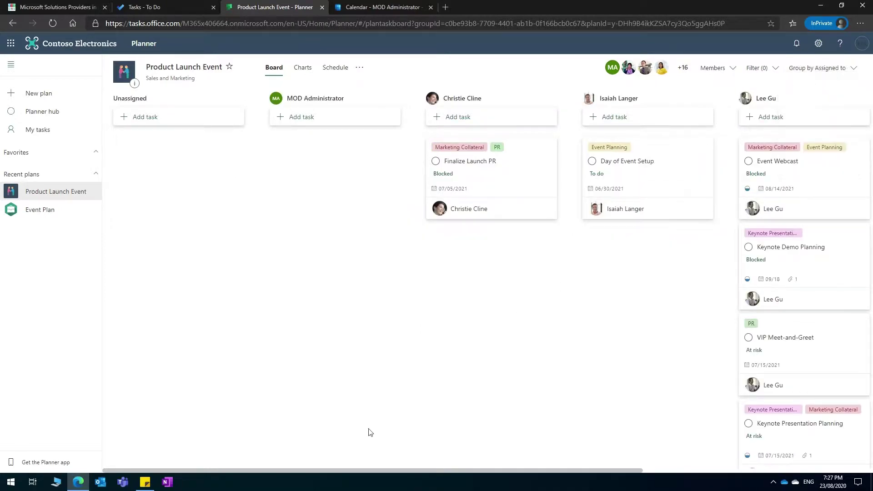
drag(306, 471, 509, 481)
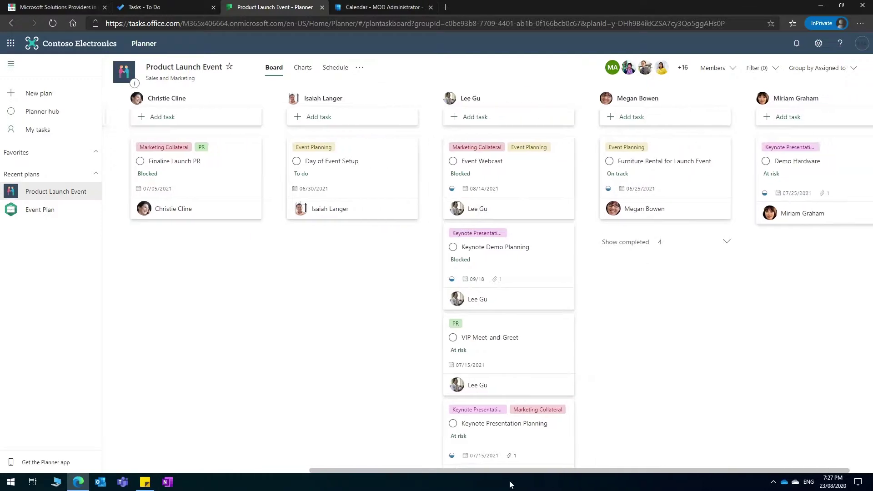
scroll(546, 315, down, 1)
scroll(546, 318, down, 2)
scroll(549, 302, up, 3)
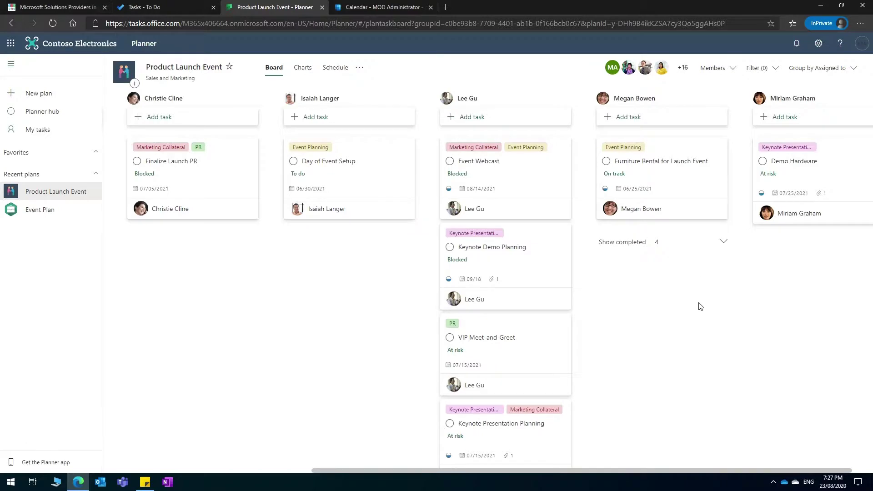
Filter the board to show only Urgent priority tasks.
click(842, 70)
click(841, 70)
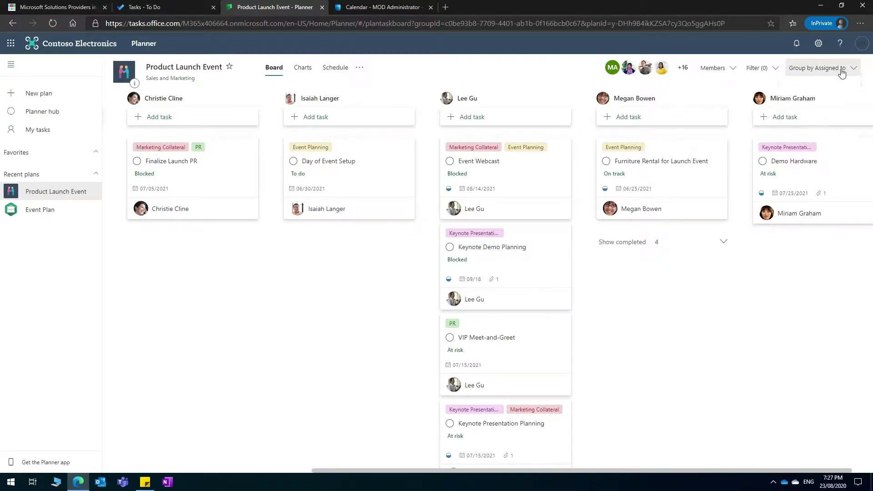
click(764, 70)
click(700, 268)
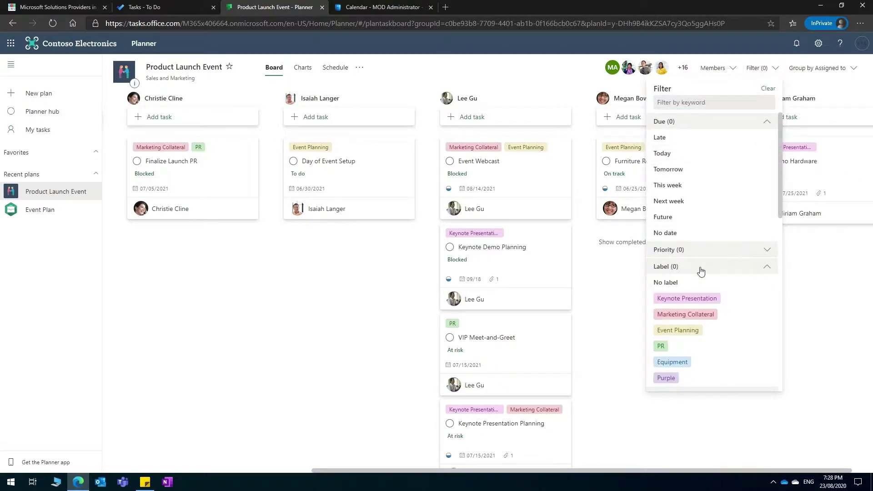
click(700, 268)
click(698, 251)
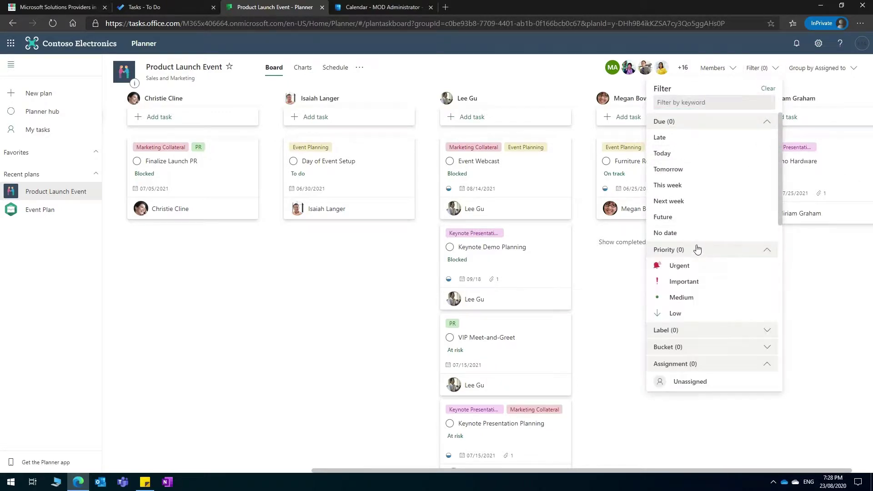
click(692, 272)
Replace the Urgent priority filter with a filter showing only At risk bucket tasks.
click(817, 73)
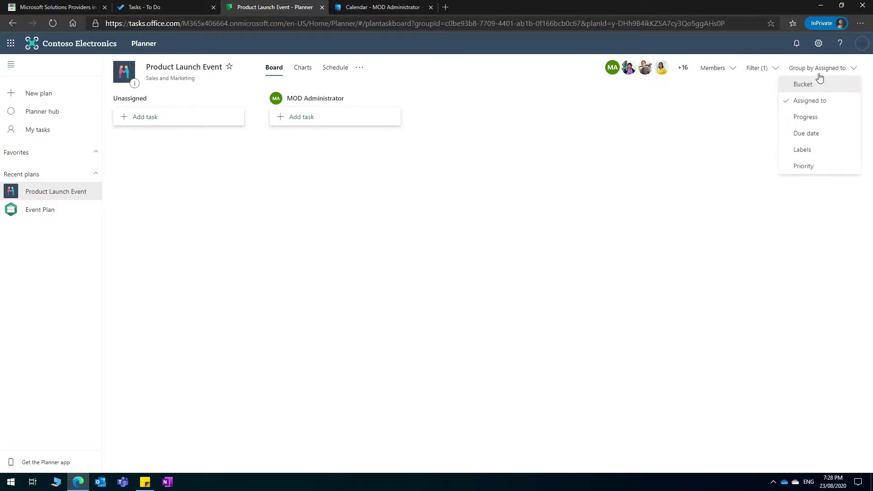
click(769, 71)
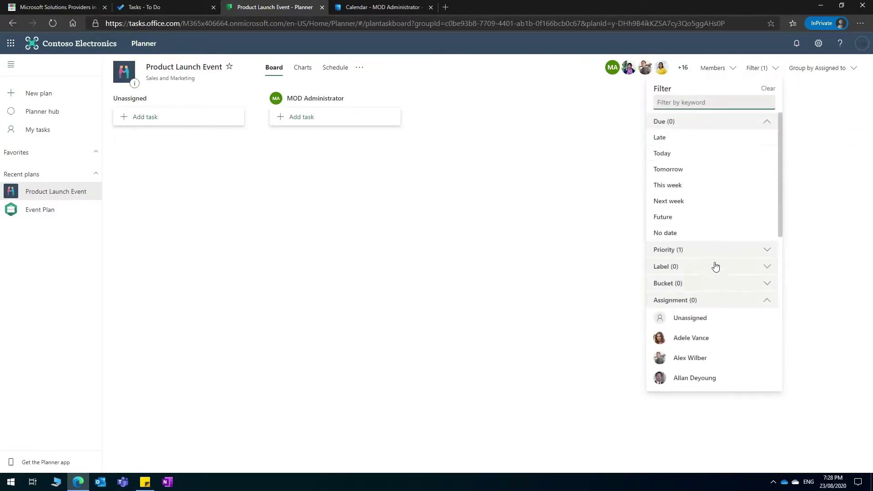
click(712, 252)
click(718, 269)
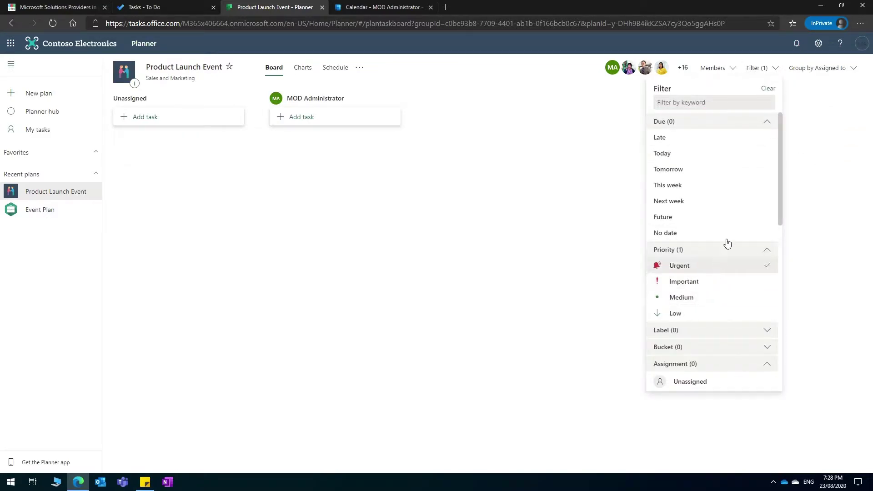
drag(779, 183, 763, 246)
click(763, 246)
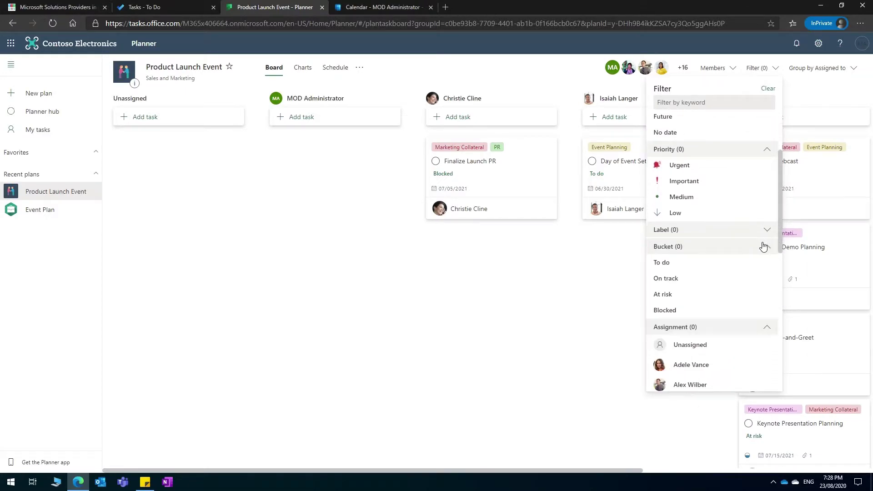
click(677, 294)
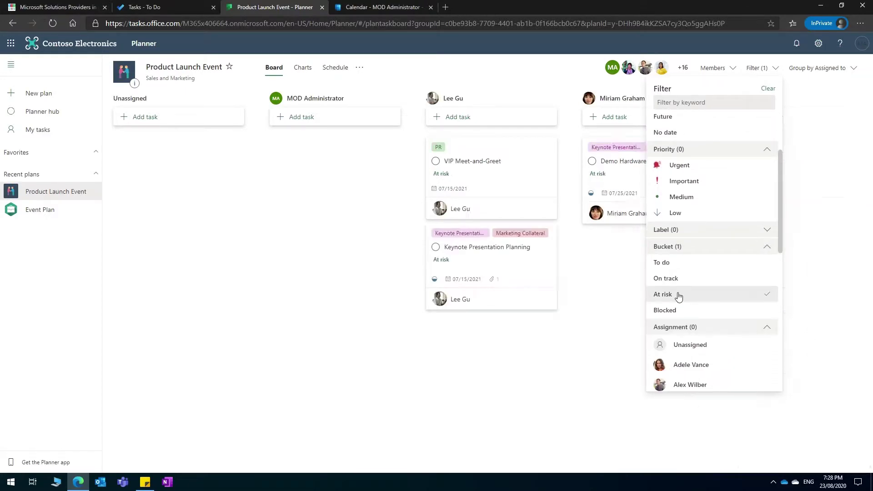
click(538, 396)
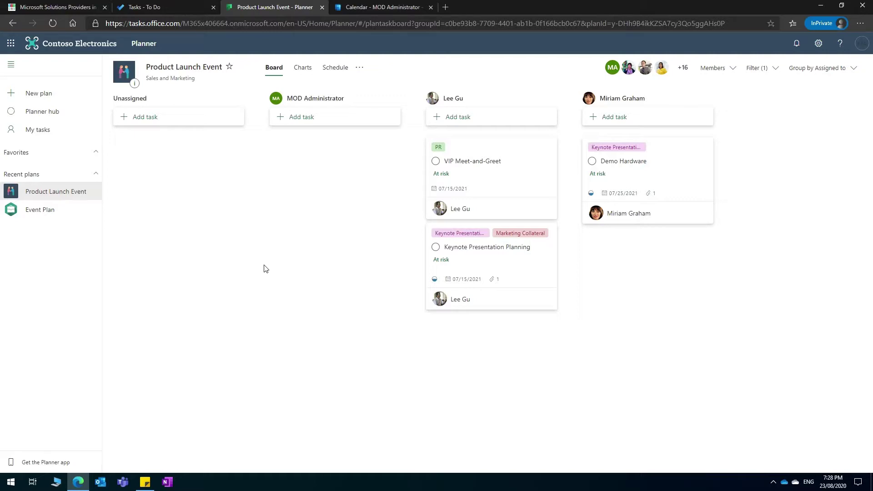
Clear the board's active filter so all tasks show again.
click(767, 70)
click(768, 88)
click(828, 73)
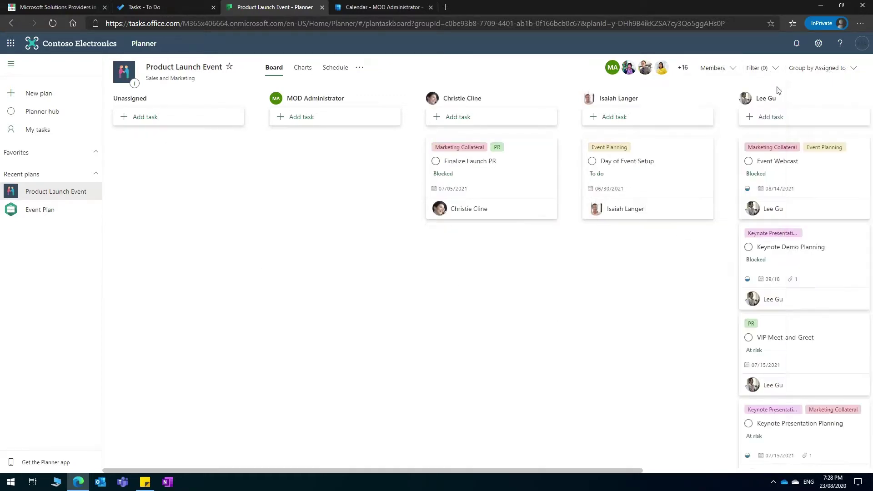
click(828, 69)
Regroup the board by bucket and add a new bucket named Meeting Notes.
click(805, 84)
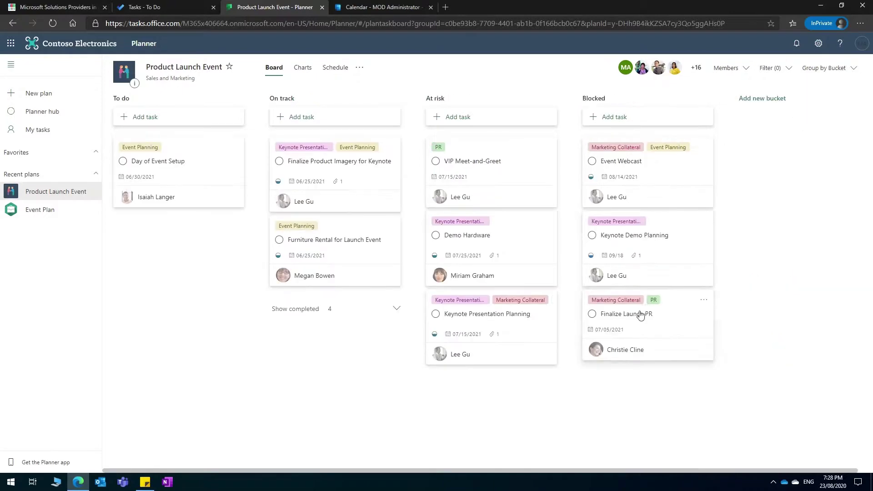
click(771, 103)
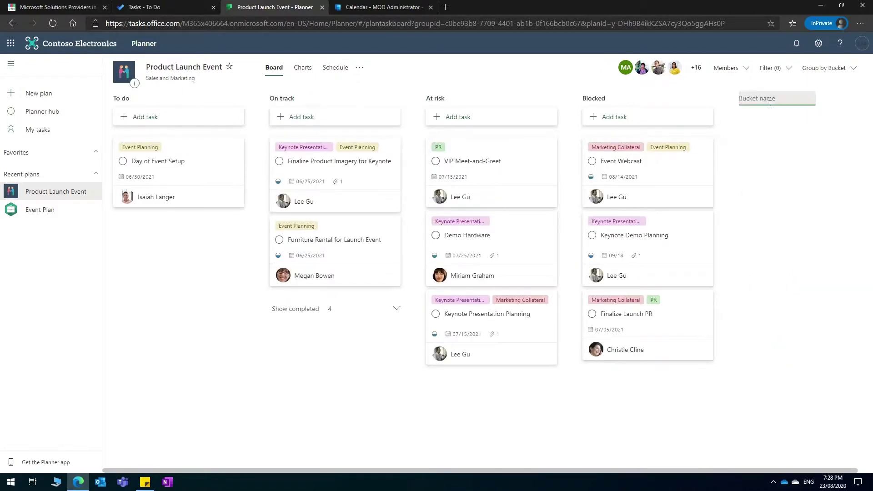
text(Meeting Notes)
key(Return)
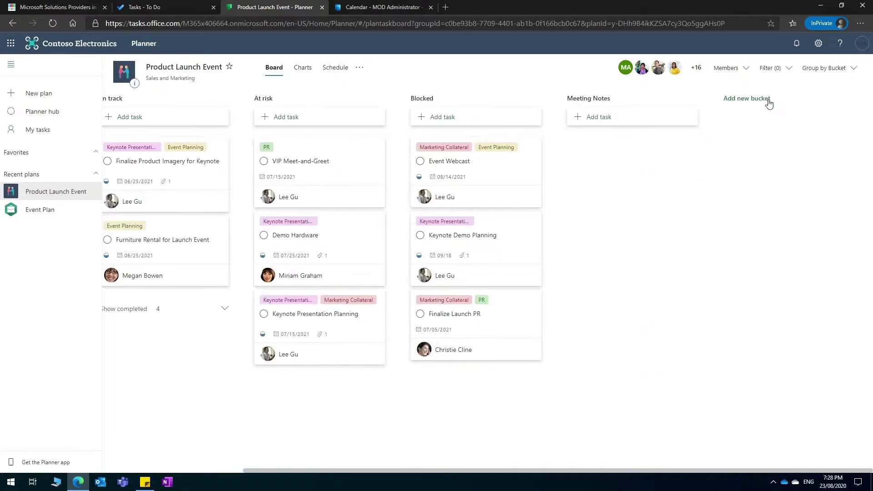
Add a task 'Meetin 1' to Meeting Notes, due on the 16th, with no assignee.
click(598, 119)
click(607, 172)
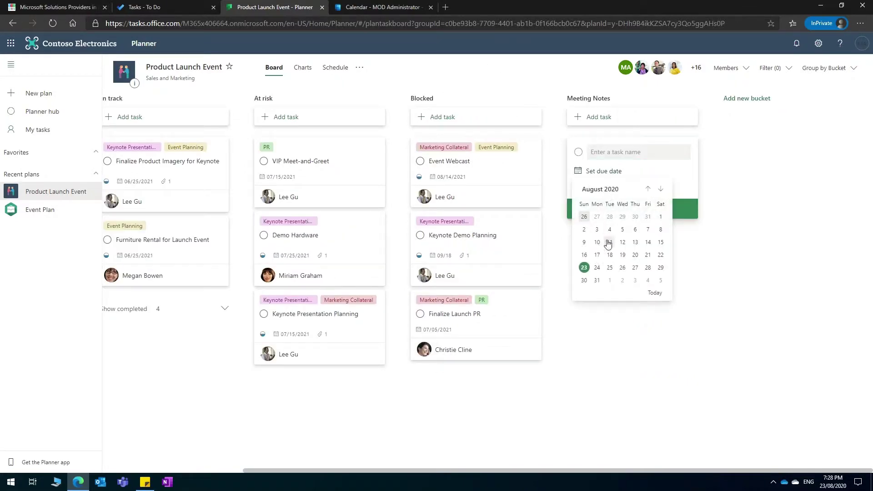
click(583, 255)
click(600, 188)
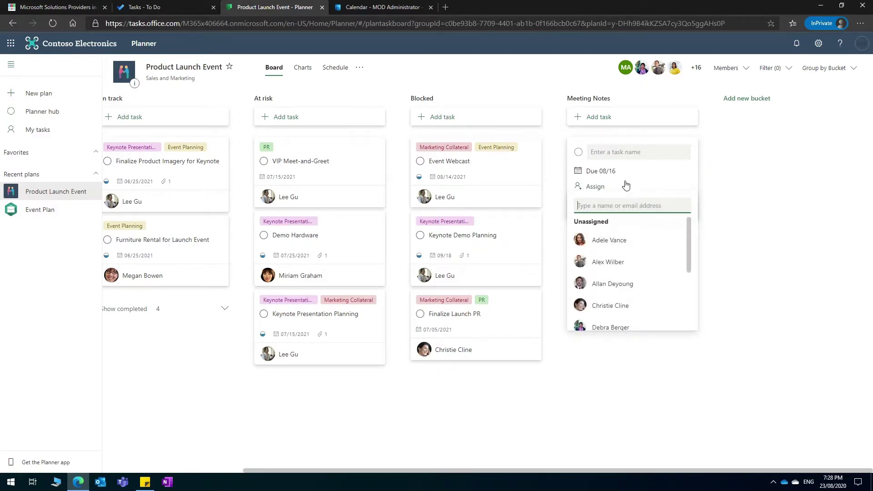
click(618, 156)
click(616, 157)
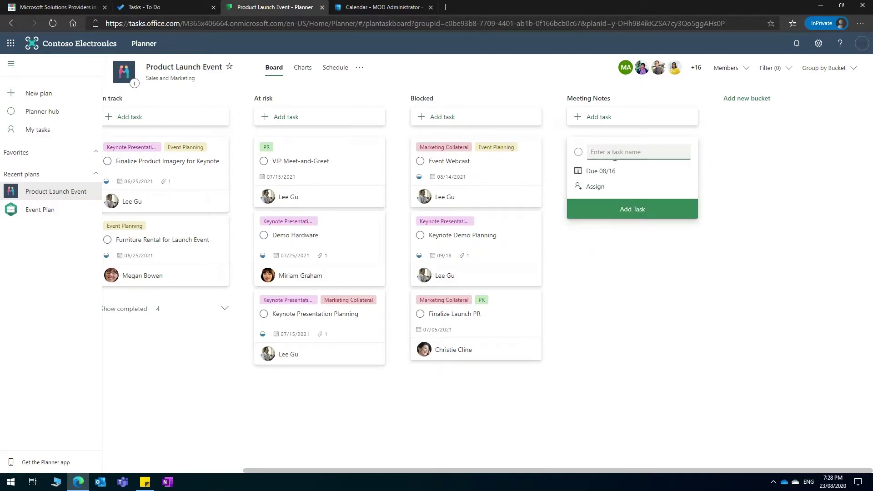
text(Meetin 1)
key(Return)
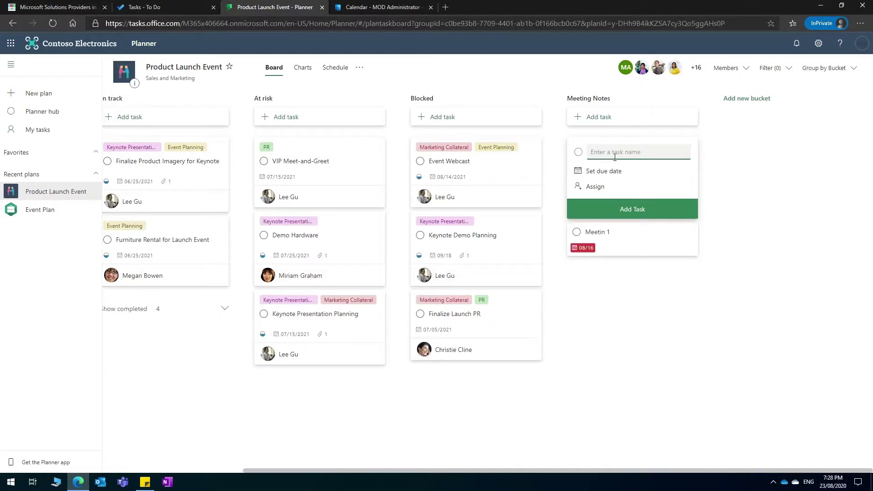
click(603, 275)
Change Meetin 1's due date to August 23 and open its details.
click(585, 163)
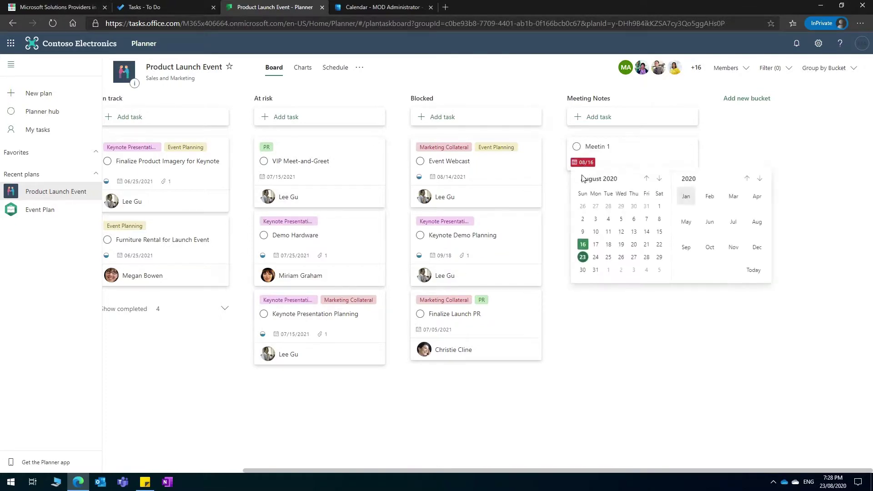
click(582, 258)
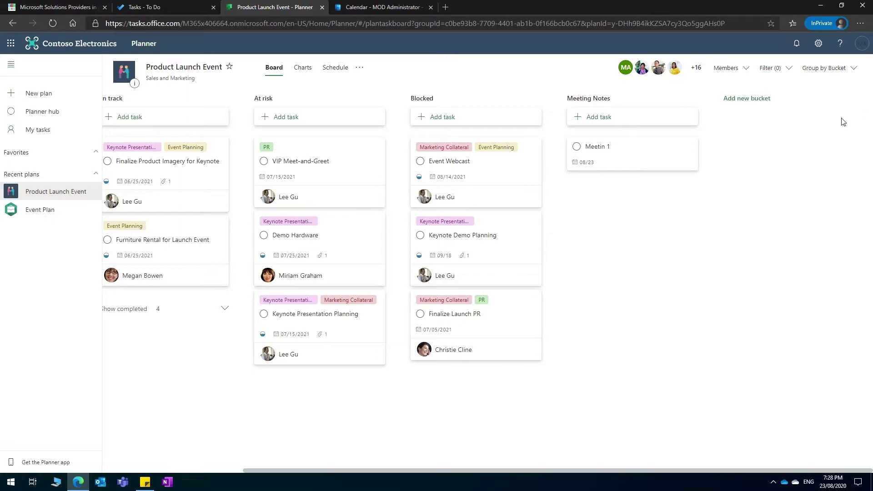
click(697, 149)
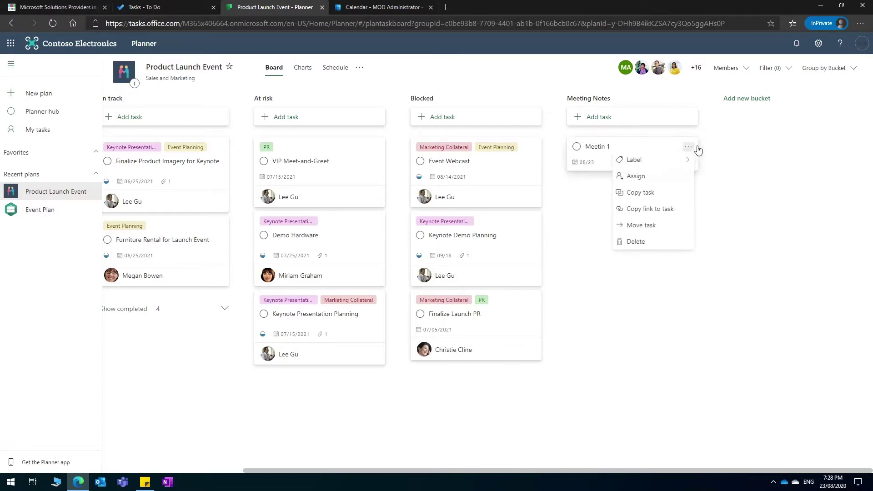
click(750, 183)
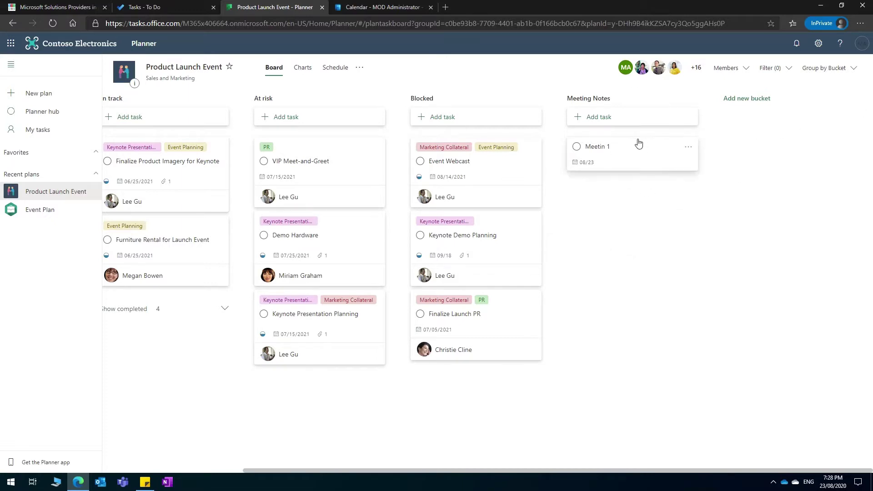
click(637, 153)
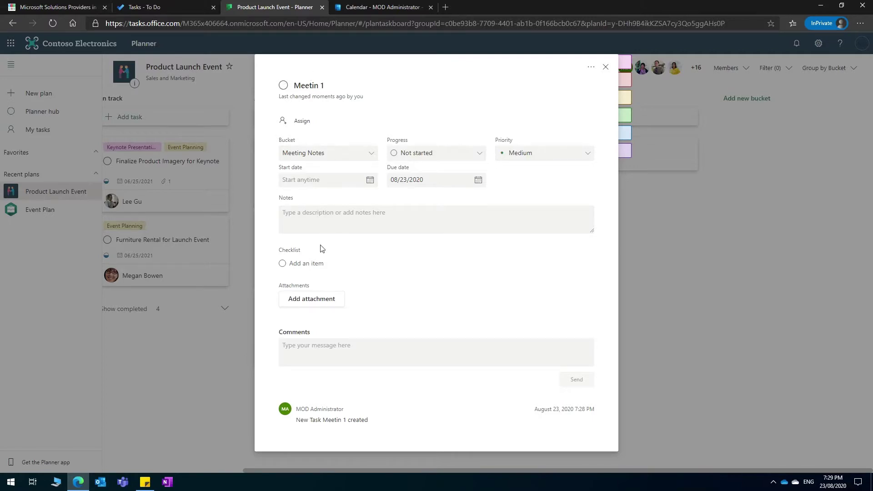
click(316, 265)
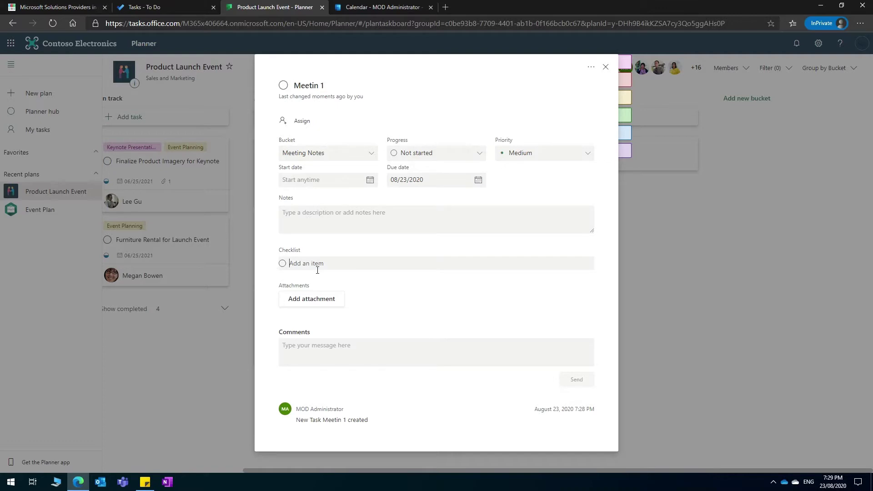
text(@Person1 will do this task)
key(Return)
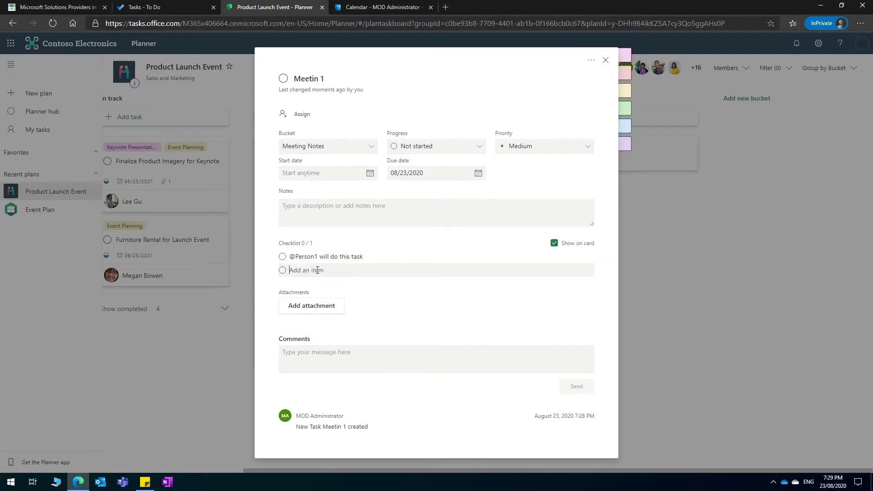
text(@Person2 will ortg)
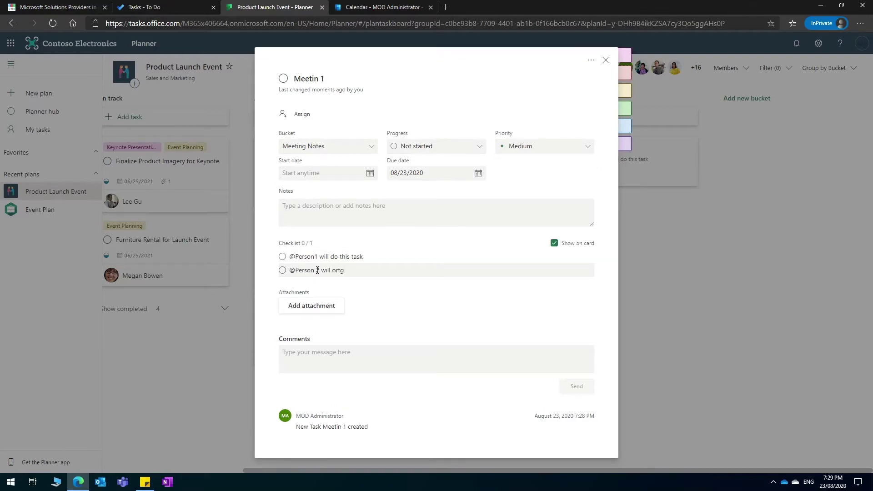
key(Return)
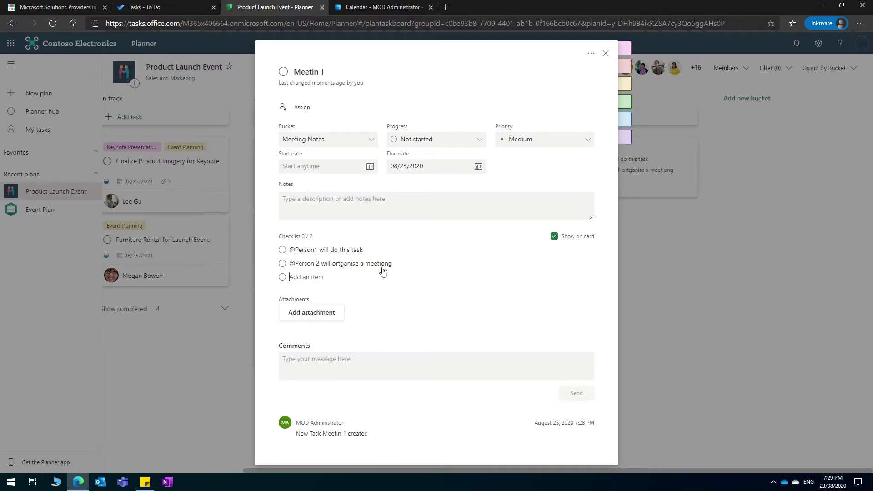
click(658, 282)
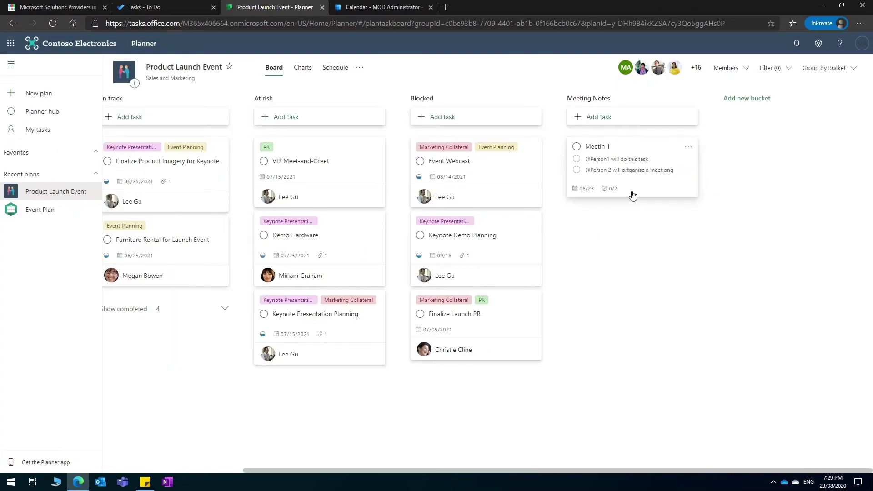
click(633, 146)
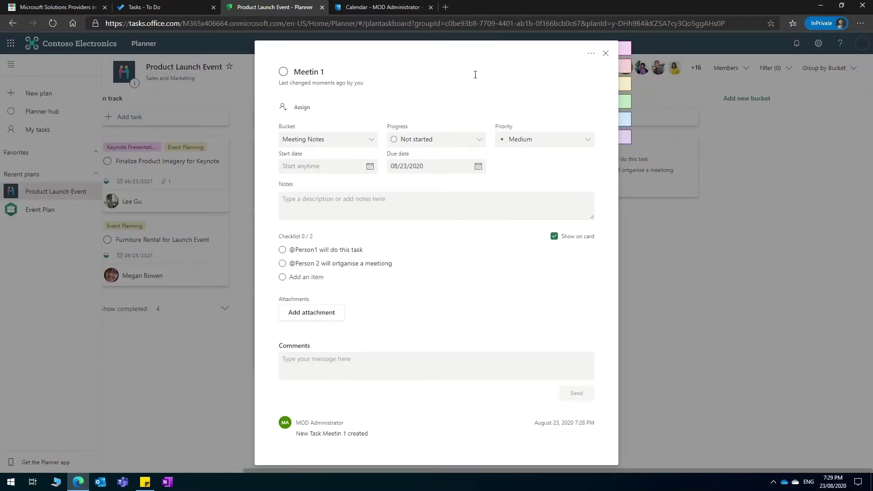
click(284, 251)
click(284, 250)
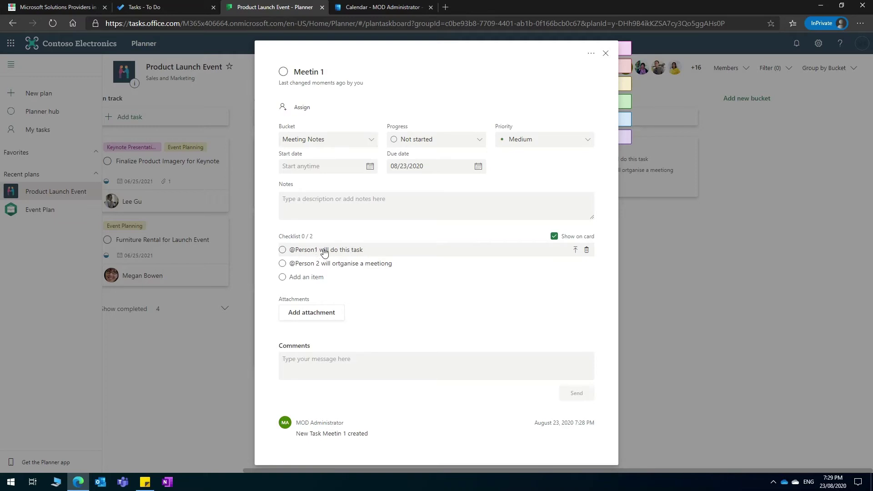
click(580, 252)
click(740, 296)
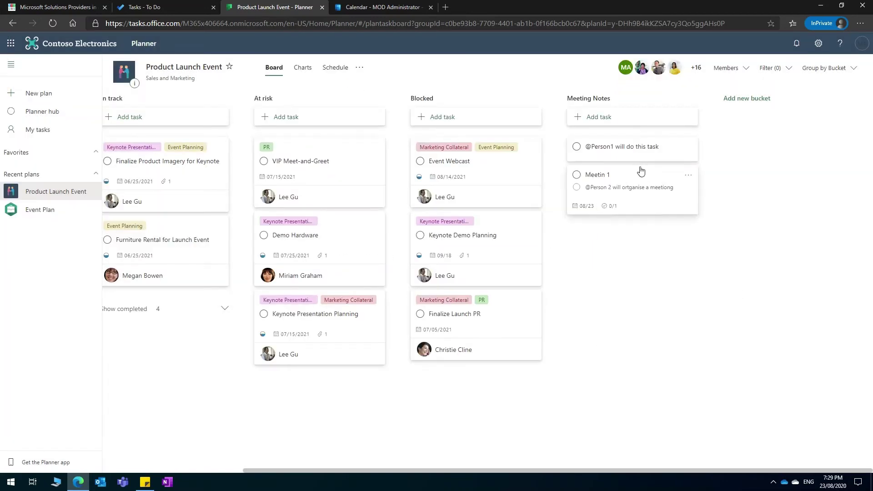
drag(649, 149, 177, 149)
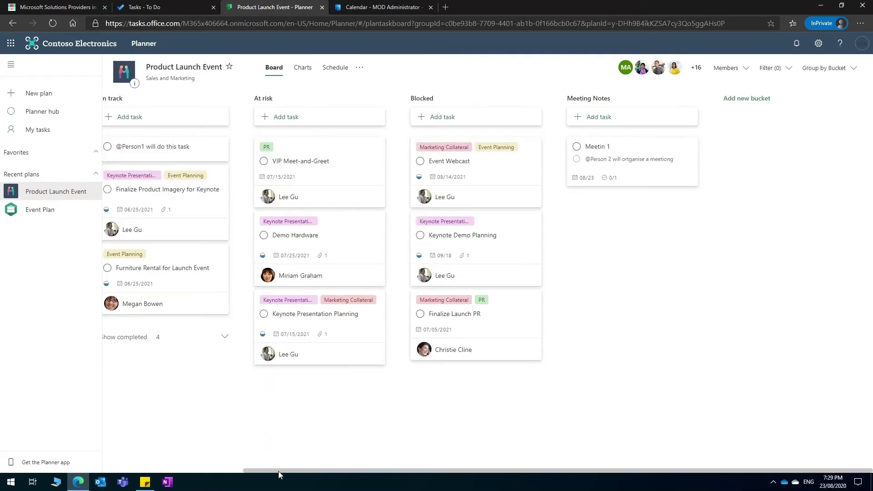
drag(278, 471, 152, 468)
click(375, 149)
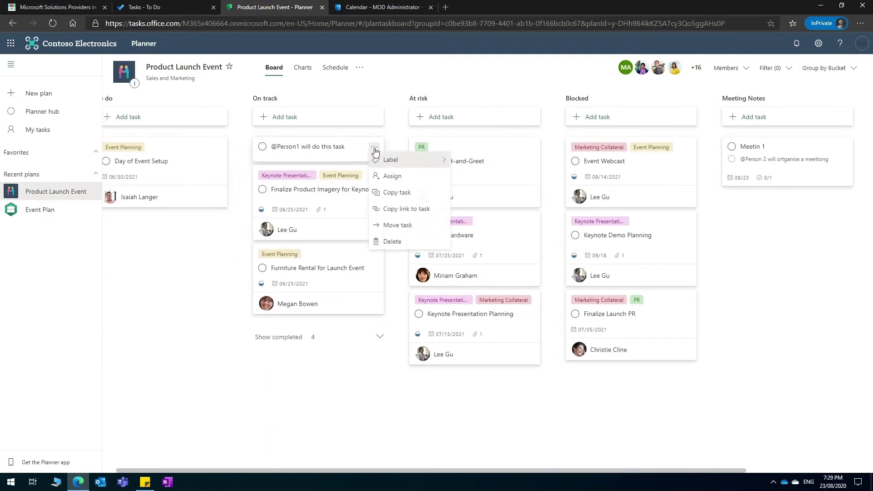
mouse_move(396, 159)
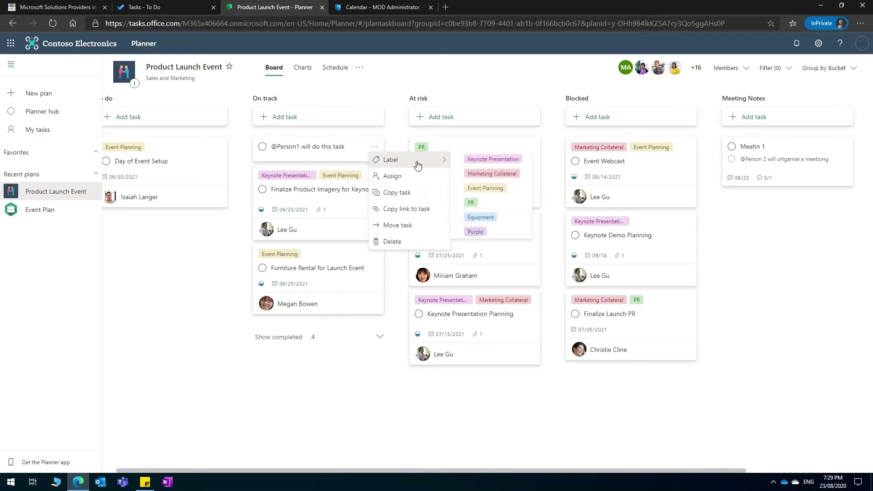
click(517, 175)
click(375, 149)
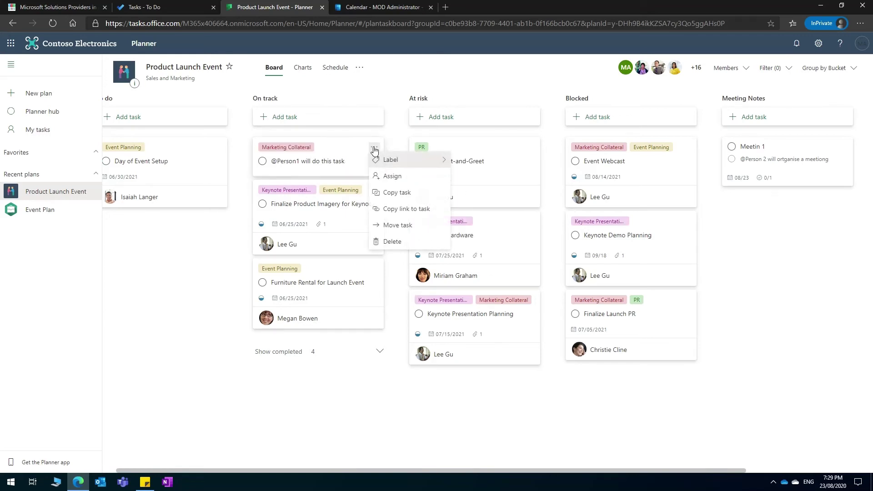
click(335, 414)
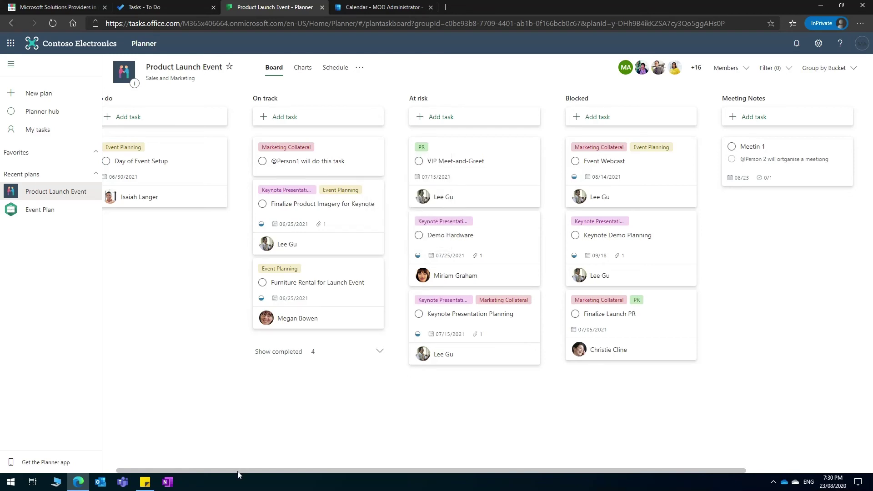
drag(238, 471, 78, 485)
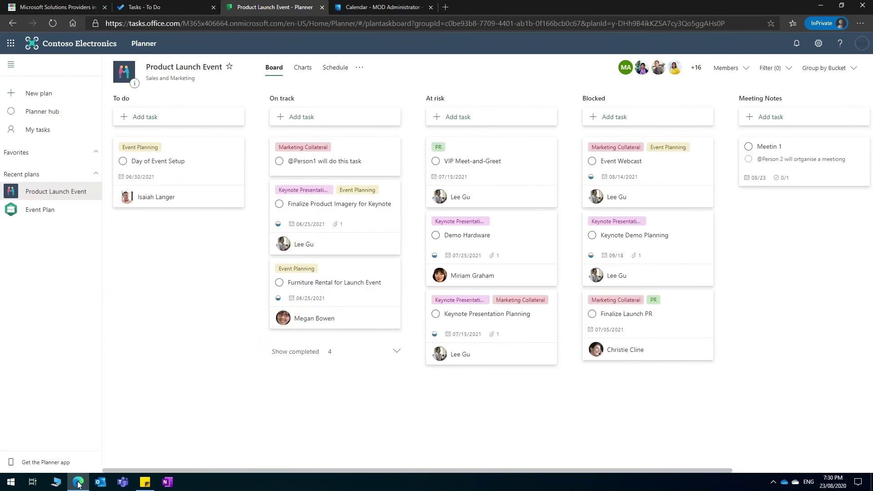